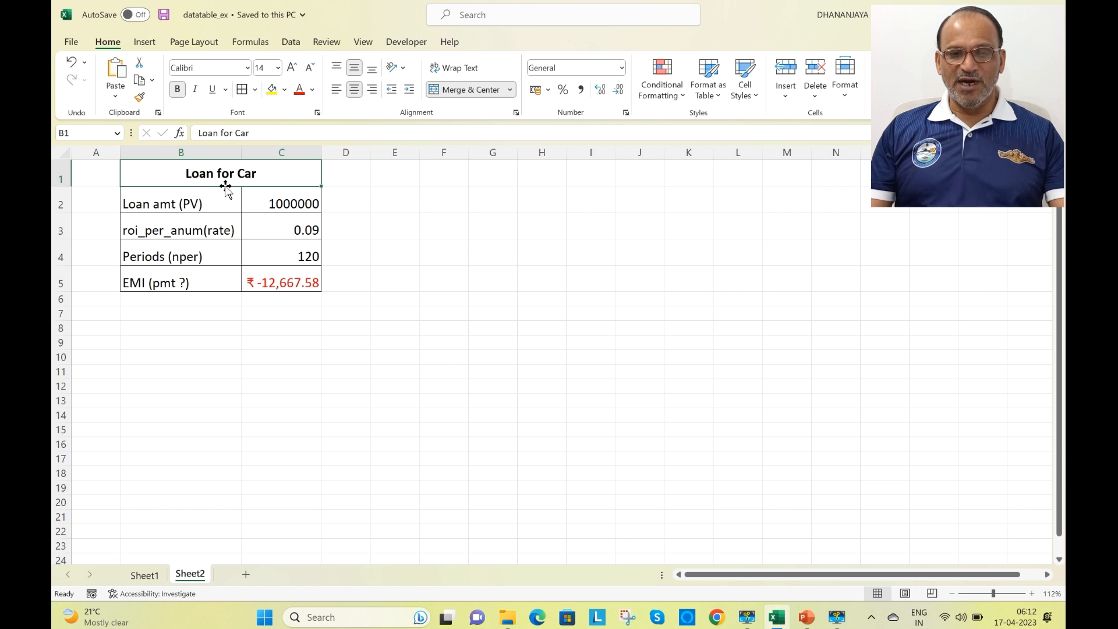
# Copy the EMI formula from C5 into F3 as visible text, '=PMT(C3/12,C4,C2)
pyautogui.click(282, 204)
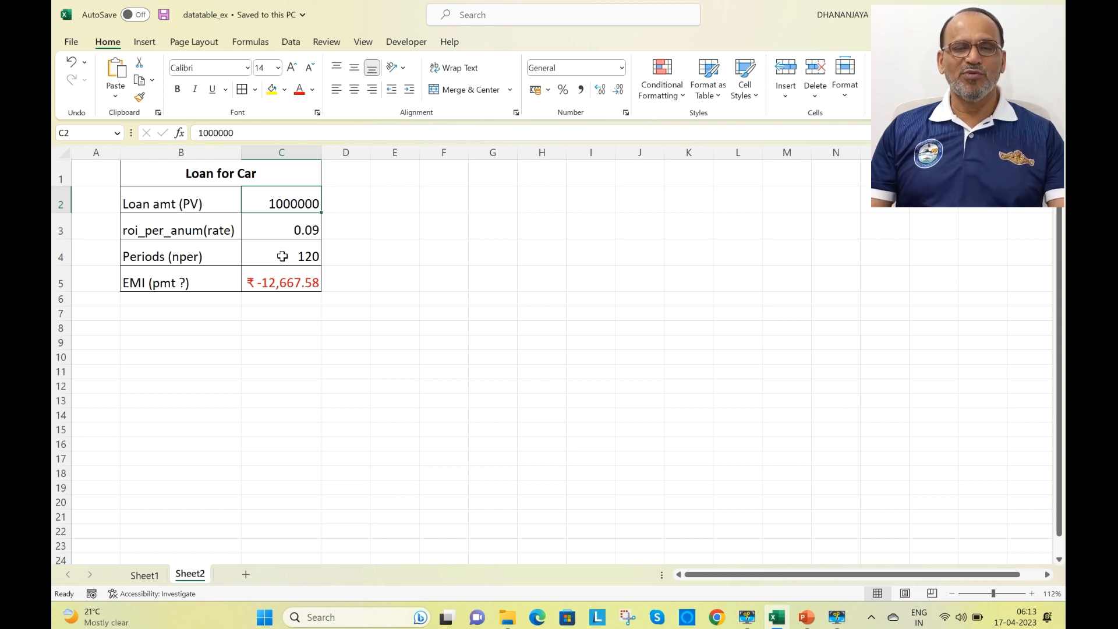
pyautogui.click(288, 281)
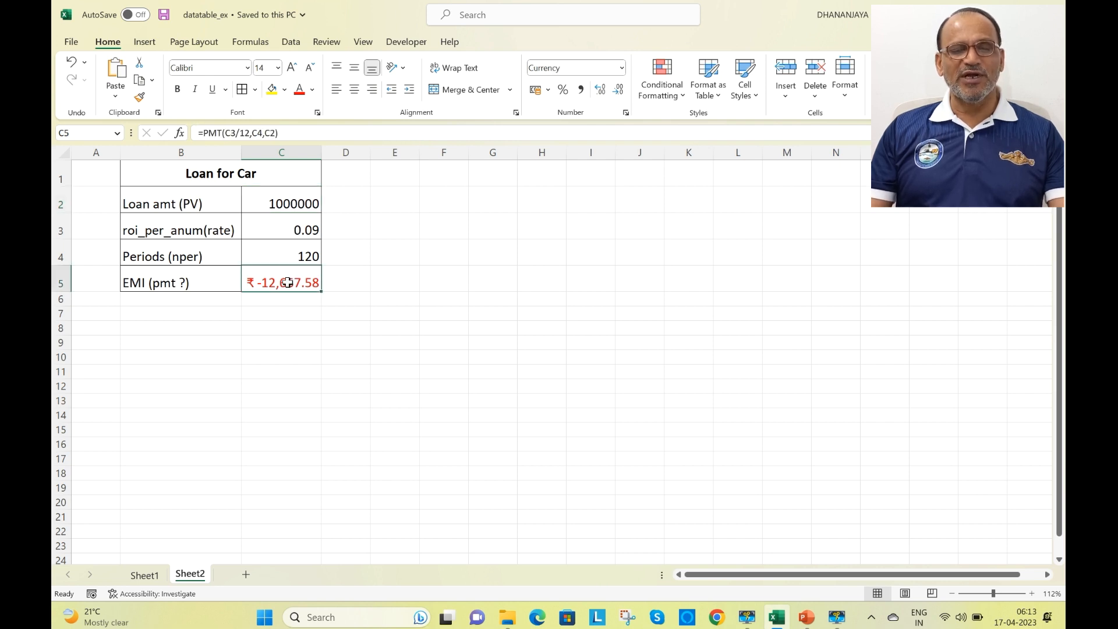
pyautogui.moveTo(305, 133); pyautogui.dragTo(182, 130)
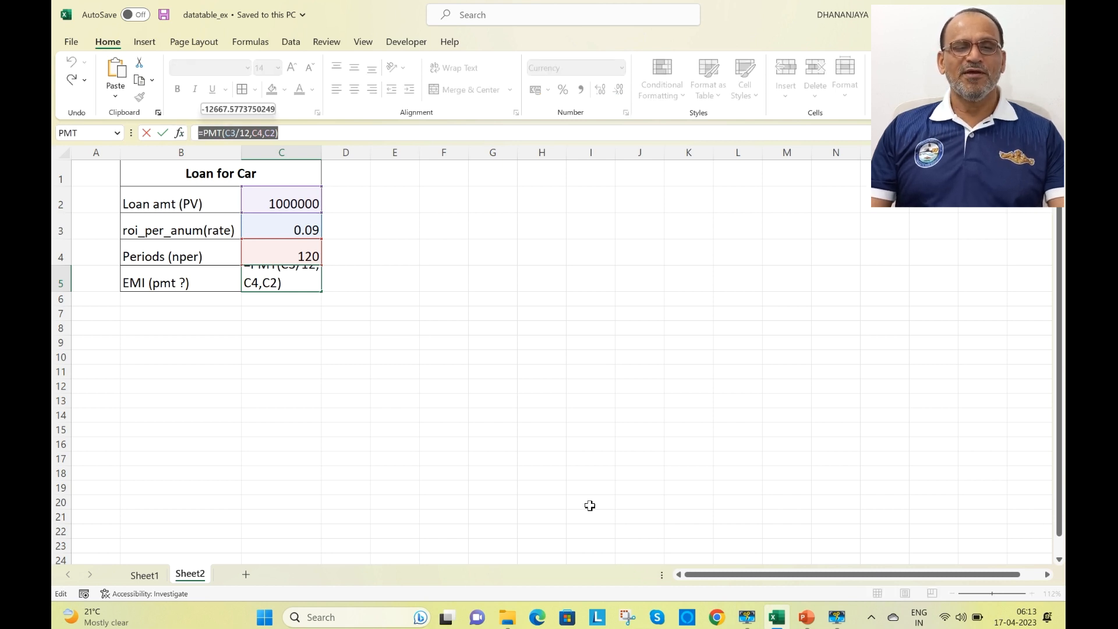
pyautogui.press('Return')
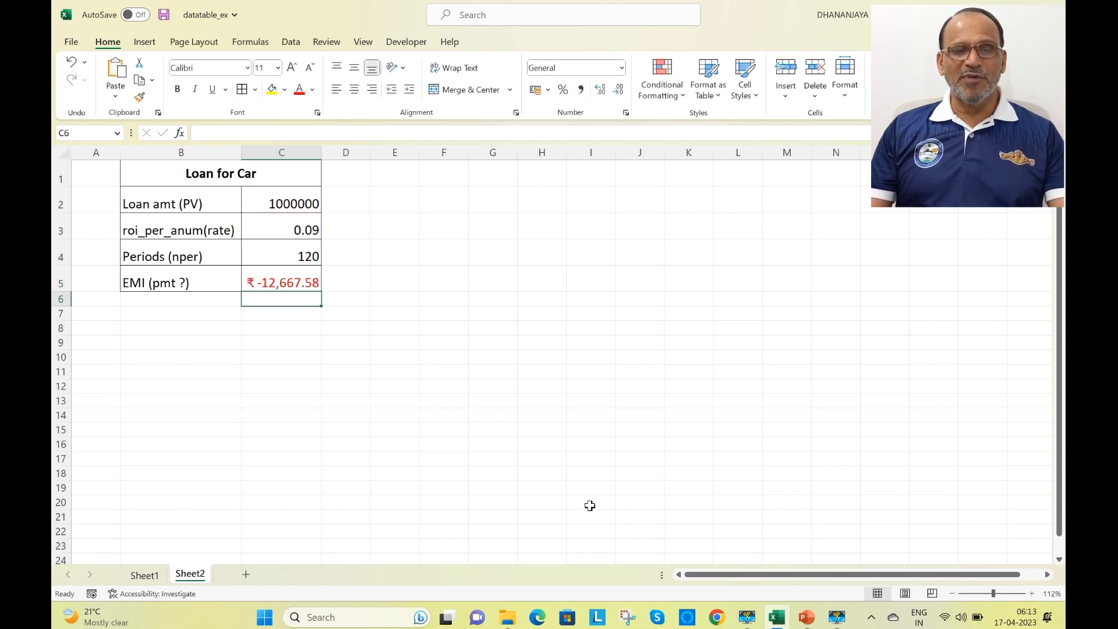
pyautogui.doubleClick(430, 227)
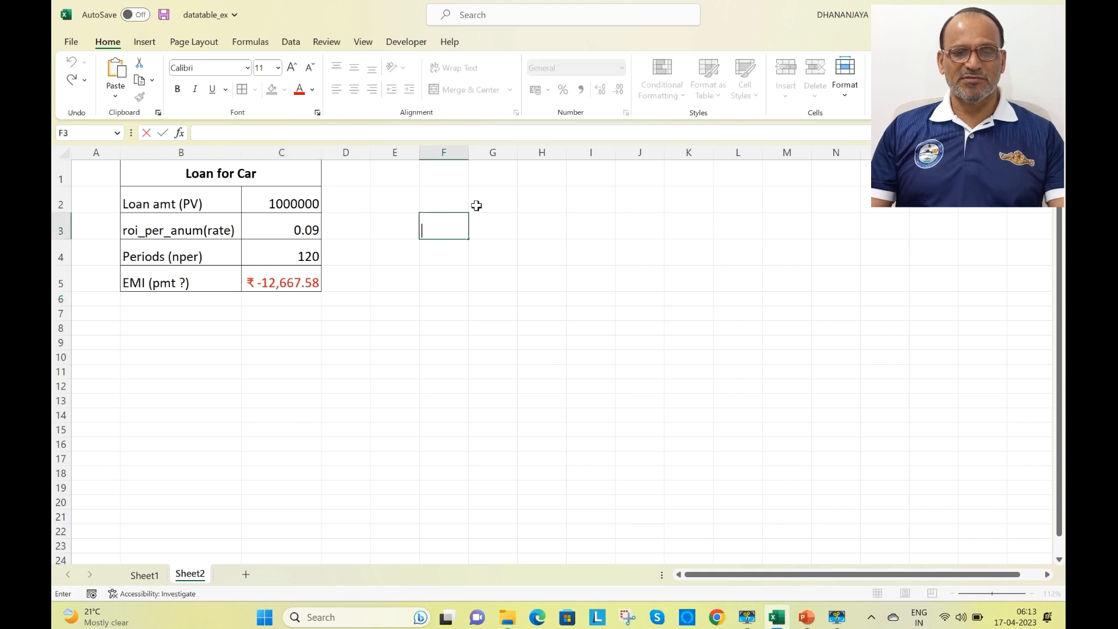
pyautogui.write("'=PMT(C3/12,C4,C2)")
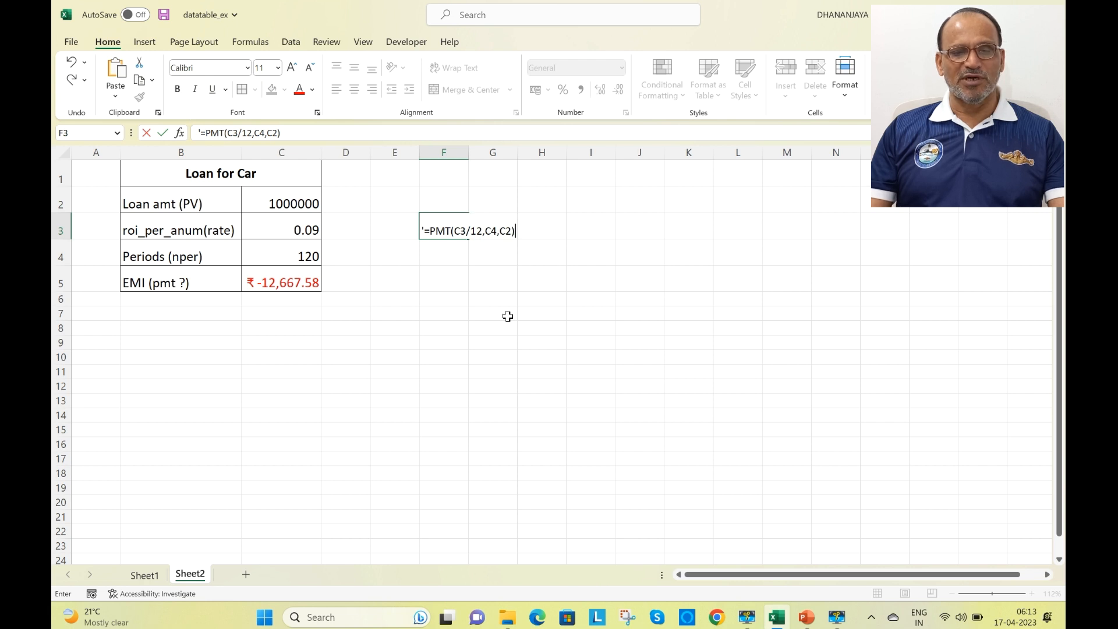
pyautogui.press('Return')
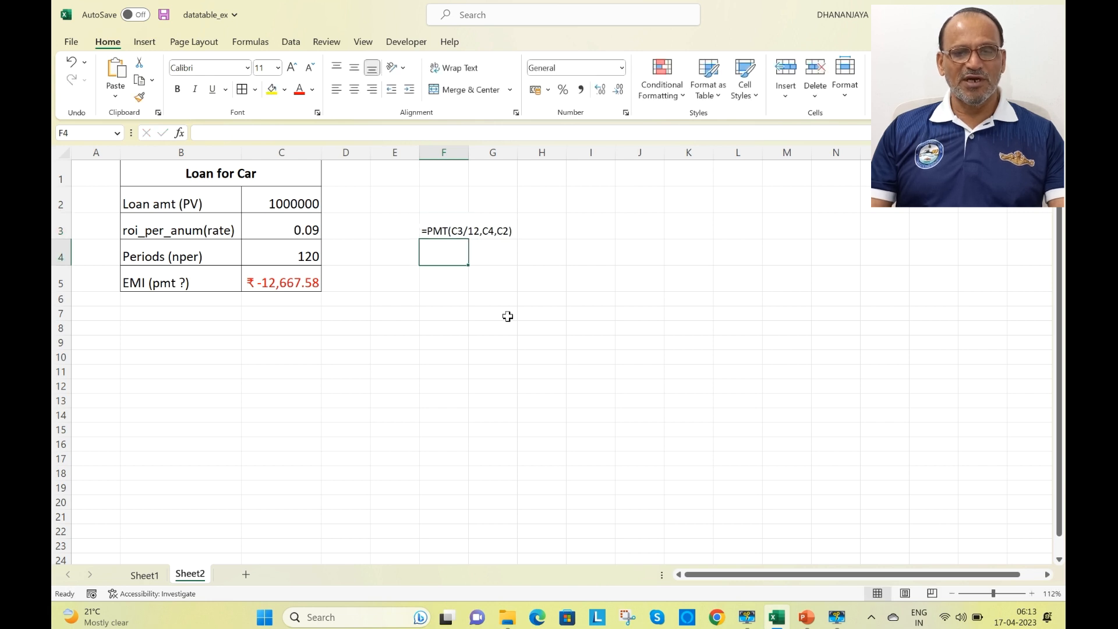
# Enlarge the formula text in F3 to font size 14 and widen column F to fit it
pyautogui.click(440, 233)
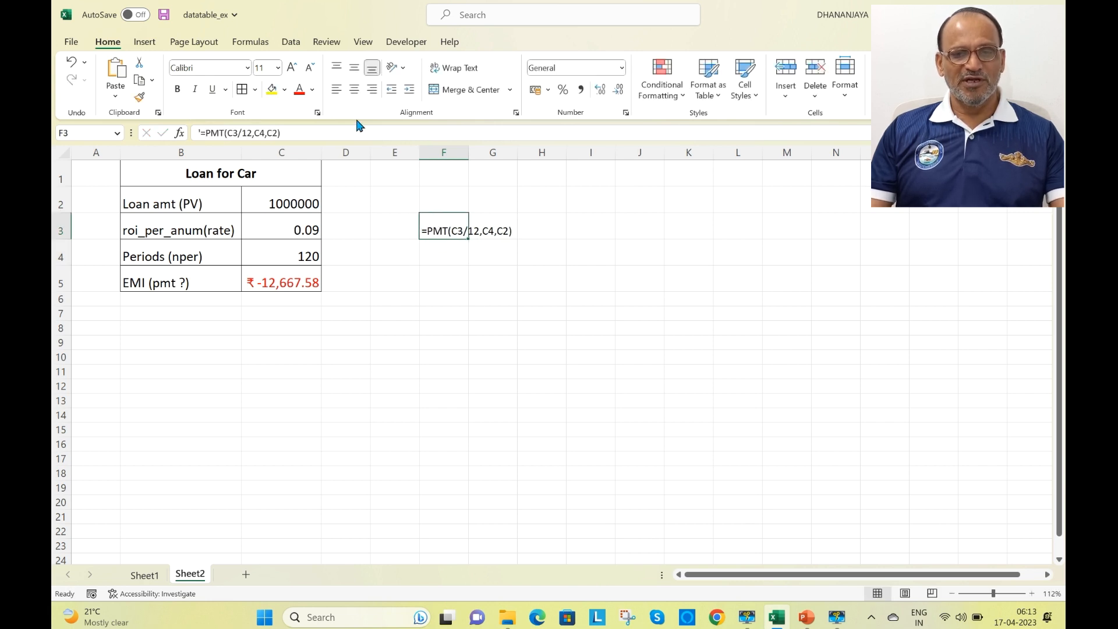
pyautogui.click(295, 74)
pyautogui.click(295, 73)
pyautogui.press('Return')
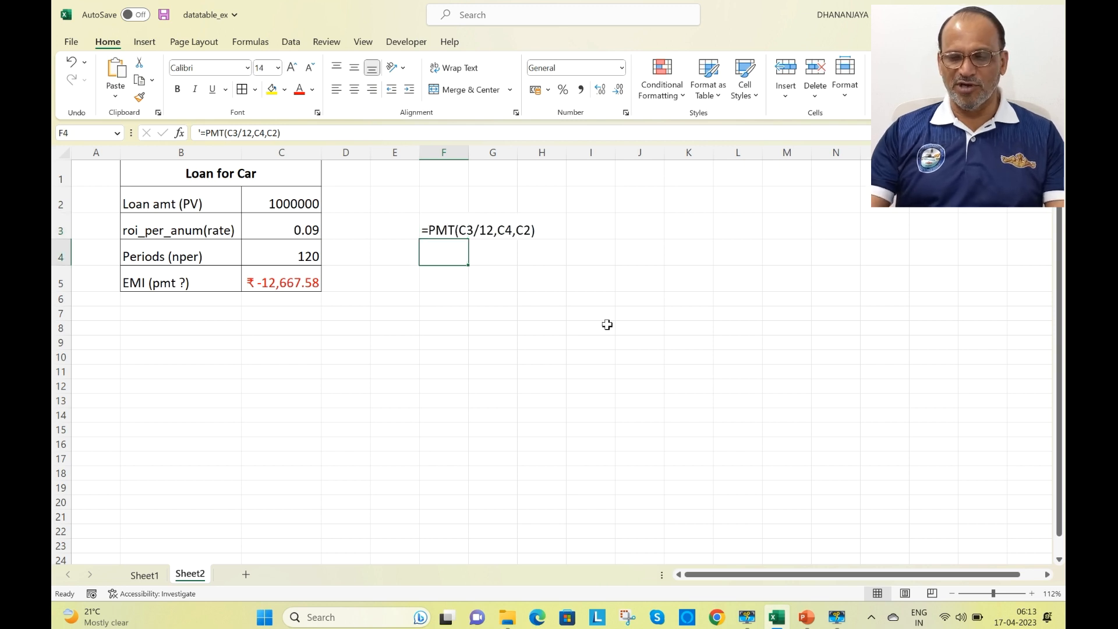
pyautogui.click(443, 230)
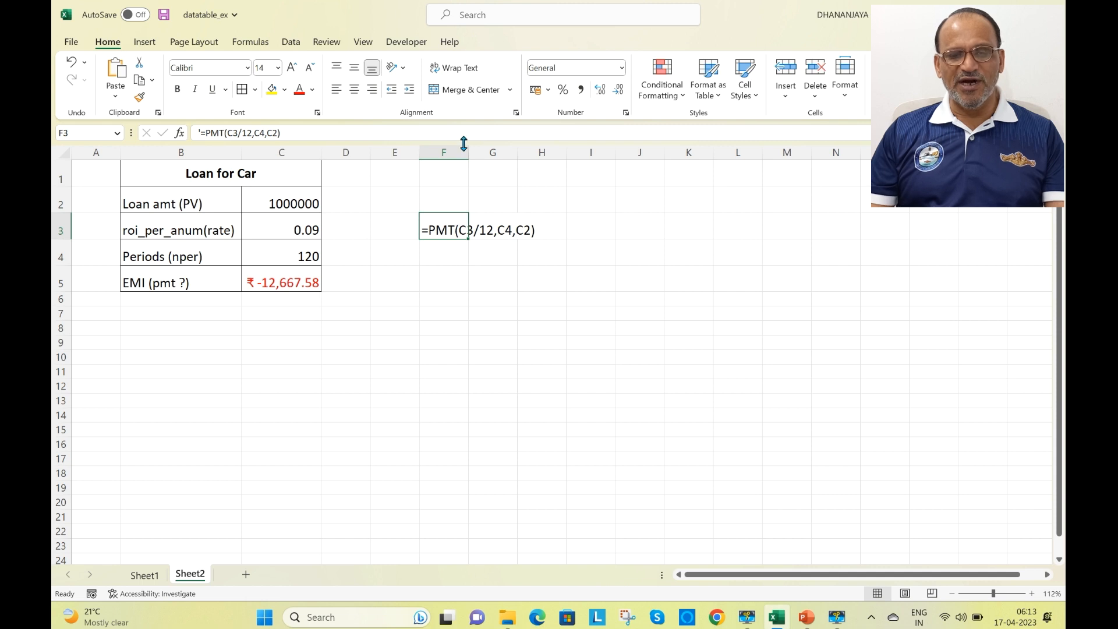
pyautogui.moveTo(469, 157); pyautogui.dragTo(591, 177)
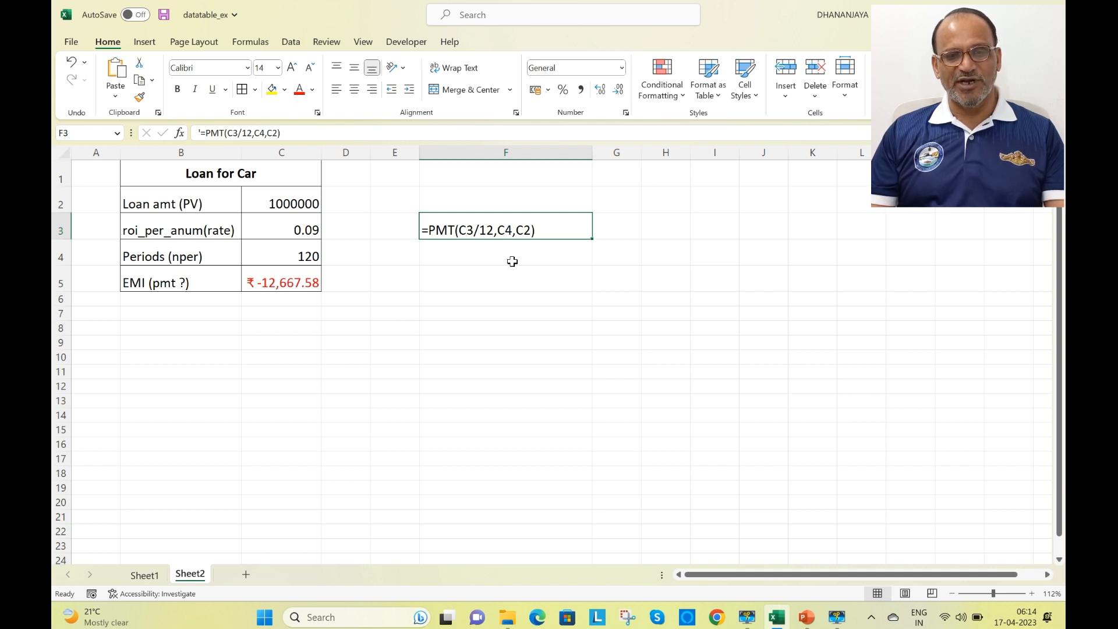
# Enter the first two tenure values, 120 in B9 and 125 in B10
pyautogui.click(304, 255)
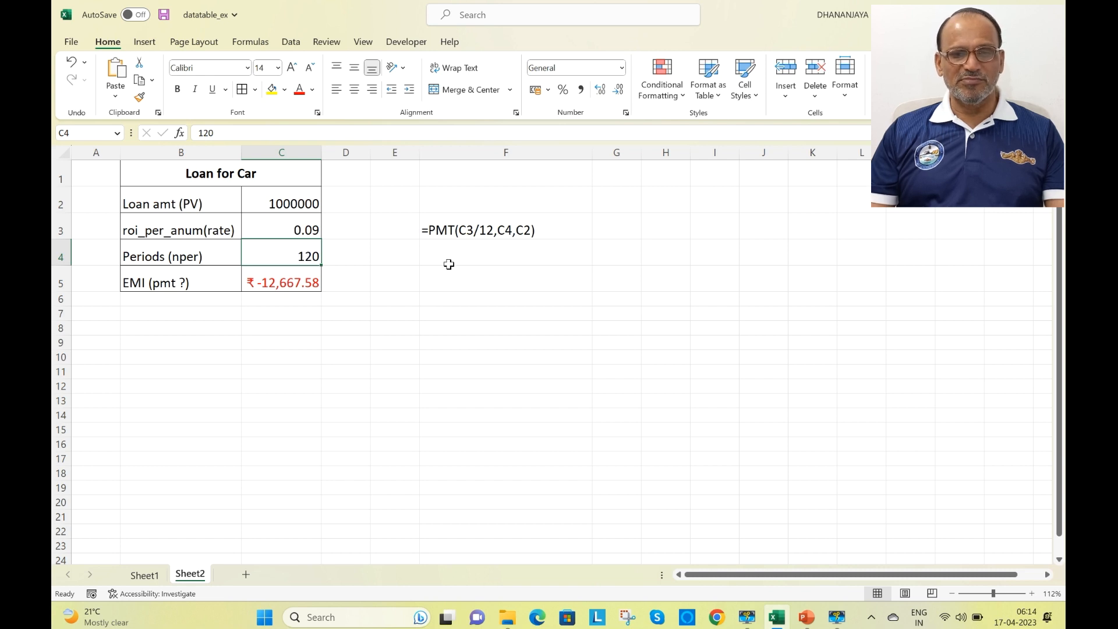
pyautogui.click(291, 204)
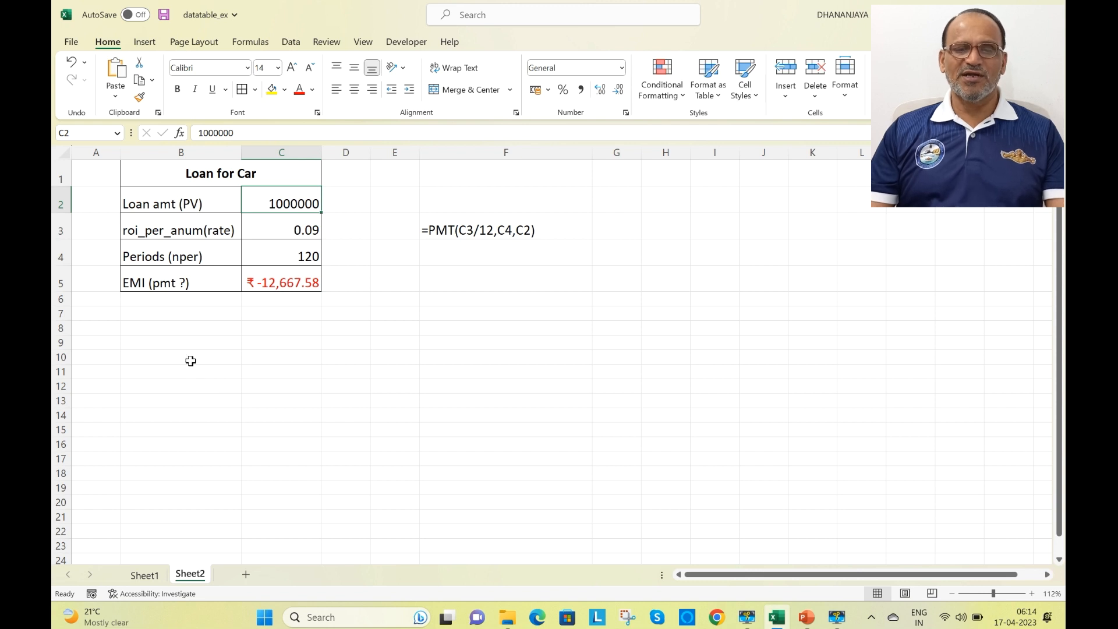
pyautogui.click(190, 341)
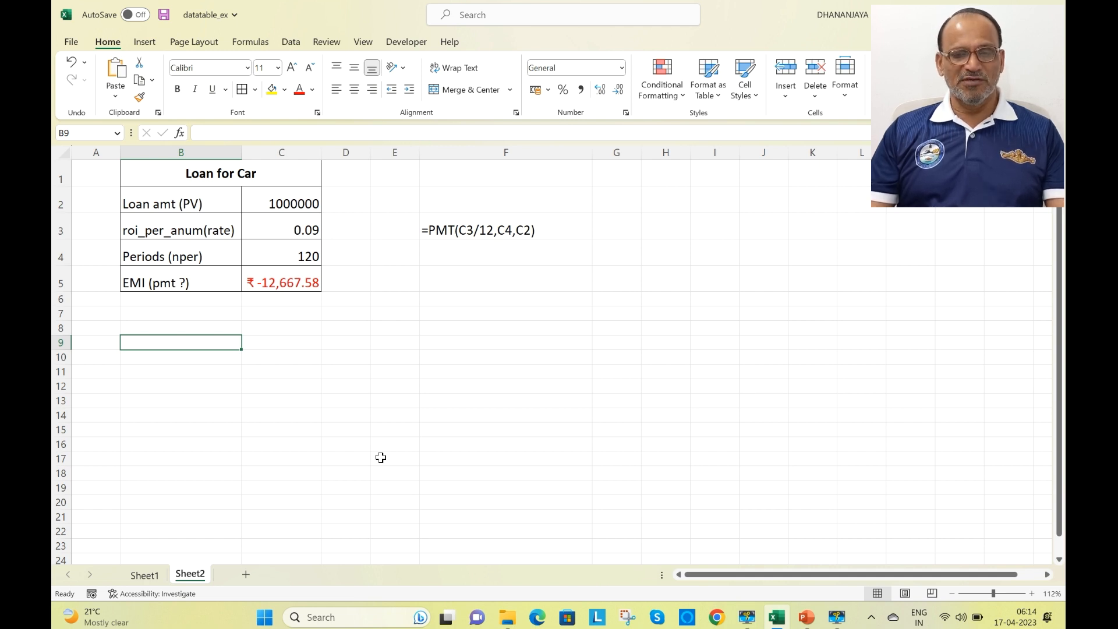
pyautogui.write('12')
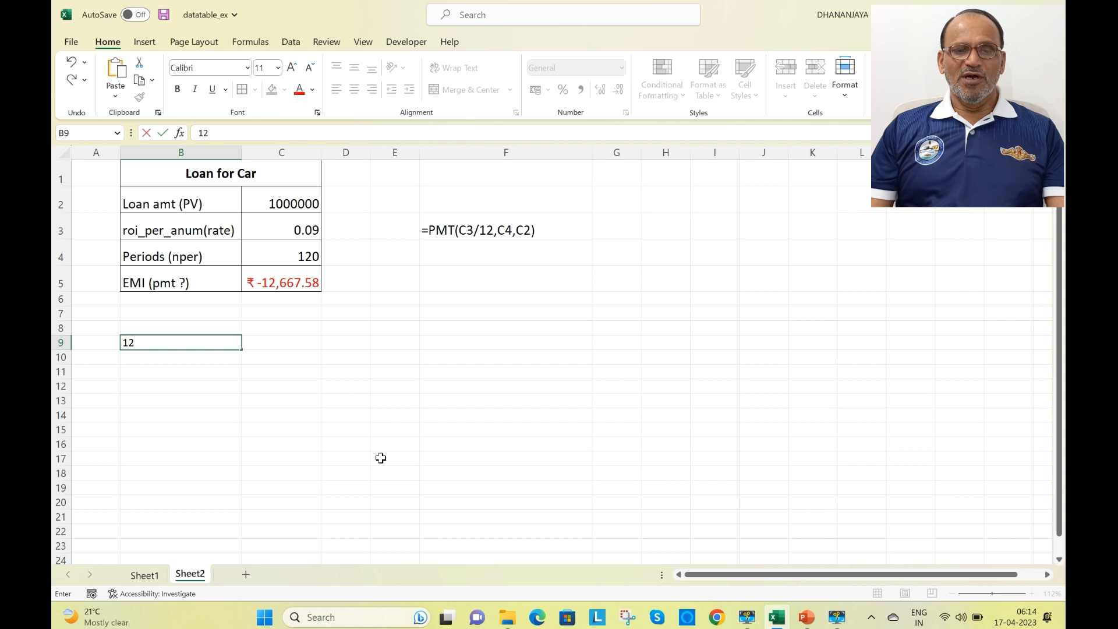
pyautogui.write('0')
pyautogui.press('Return')
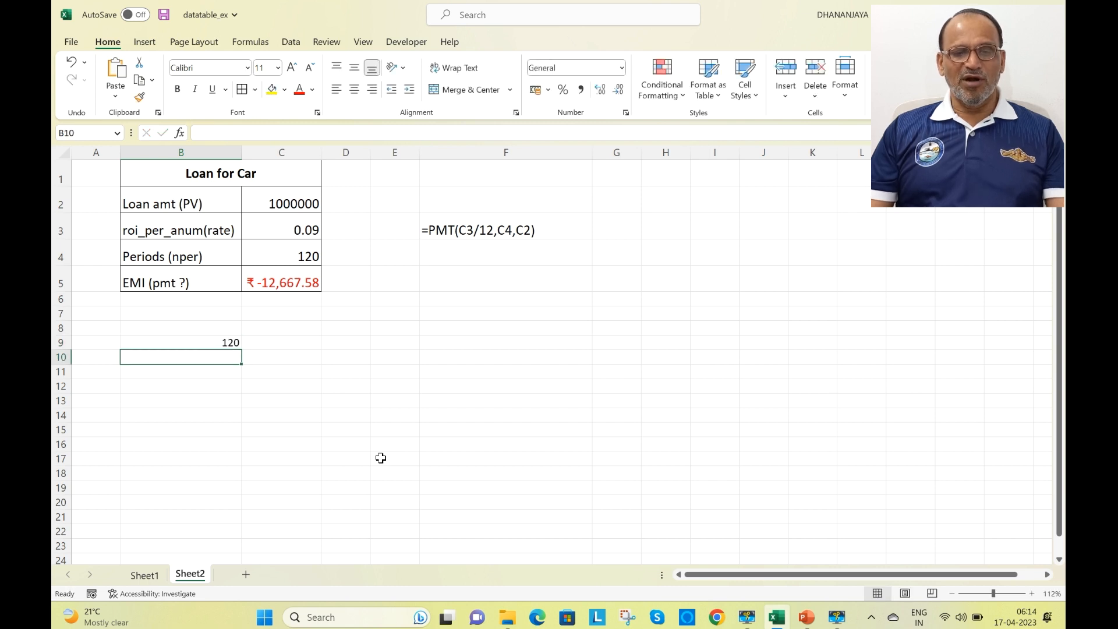
pyautogui.write('125')
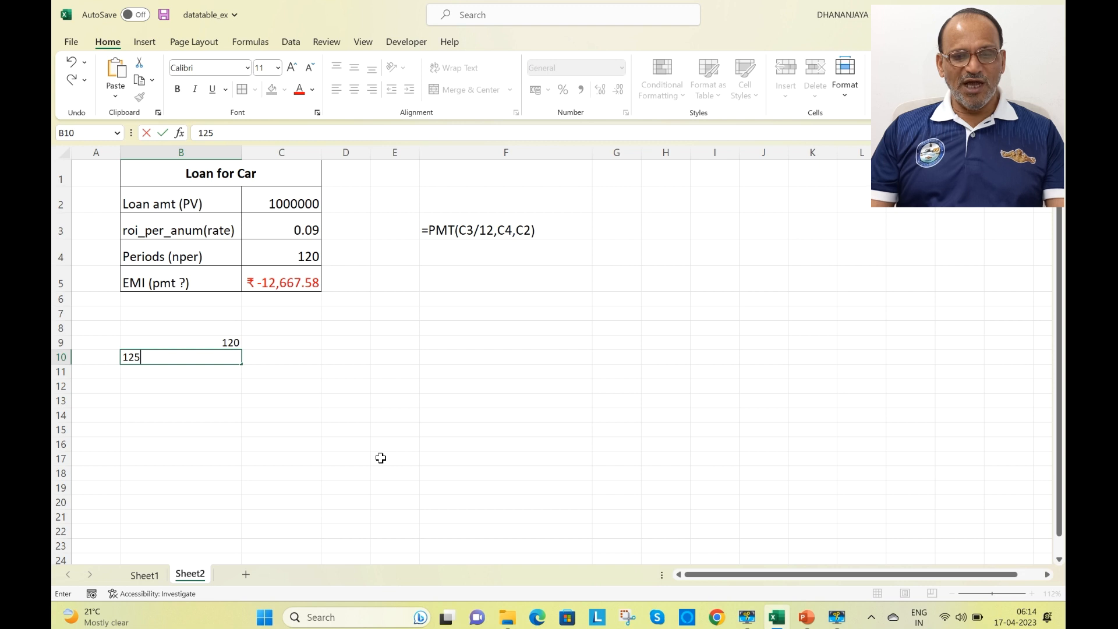
pyautogui.press('Return')
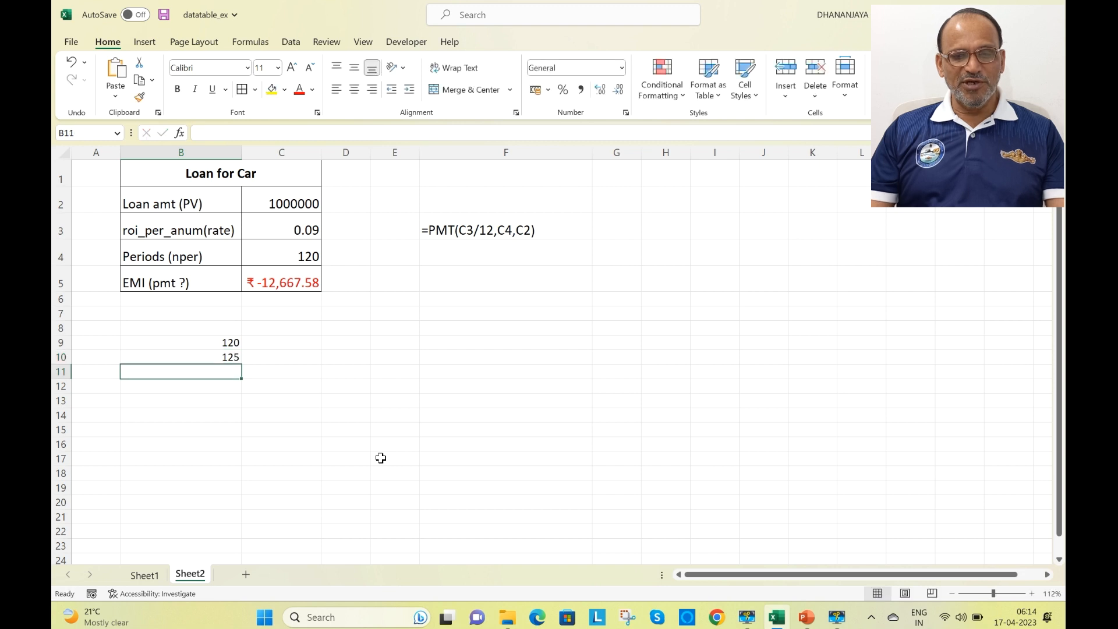
# Extend the tenure series from B9:B10 down to B21 in increments of 5, ending at 180
pyautogui.click(217, 342)
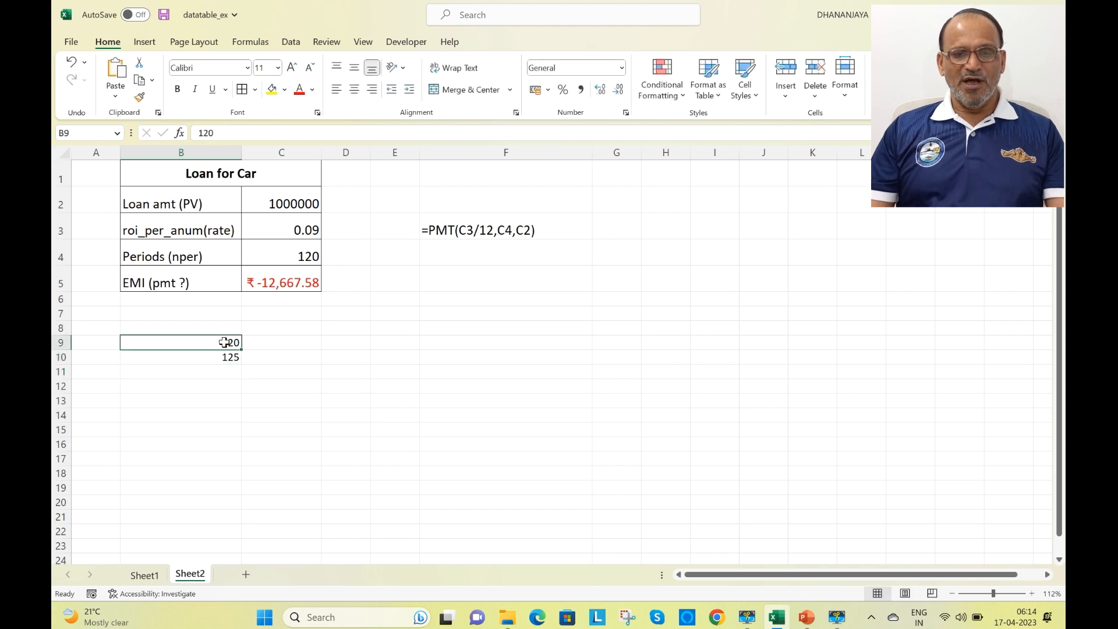
pyautogui.moveTo(235, 350); pyautogui.dragTo(240, 370)
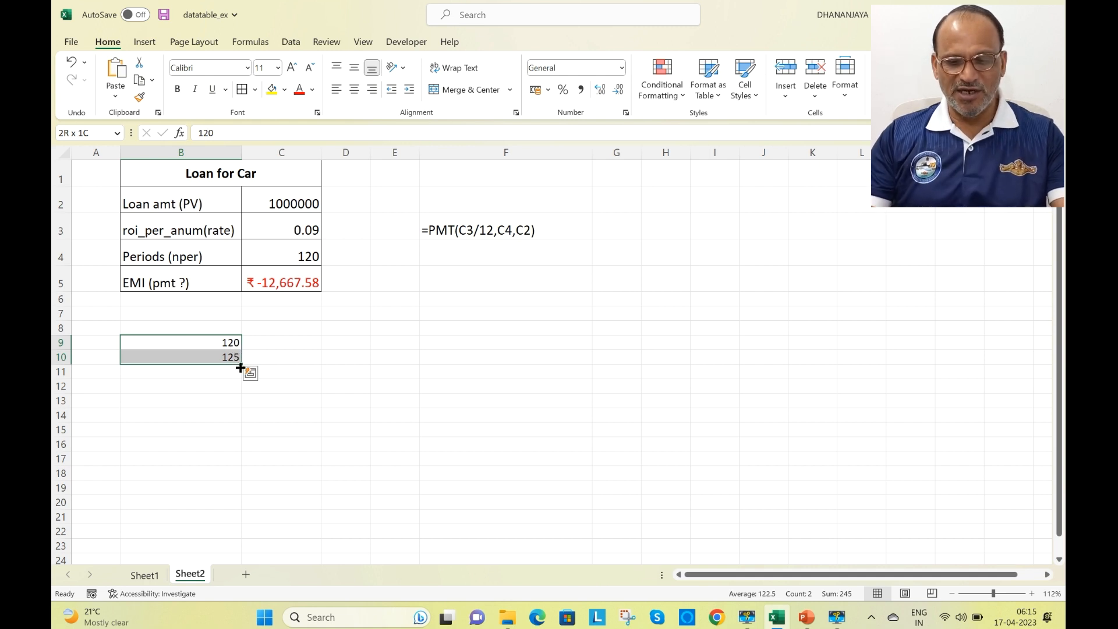
pyautogui.moveTo(240, 368); pyautogui.dragTo(253, 522)
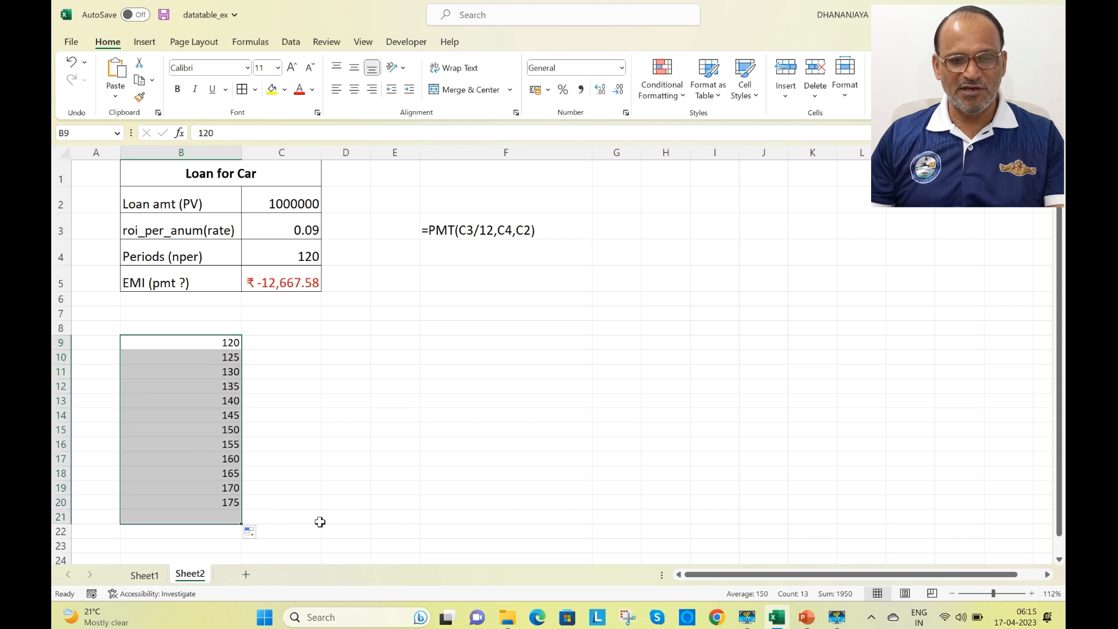
pyautogui.click(271, 363)
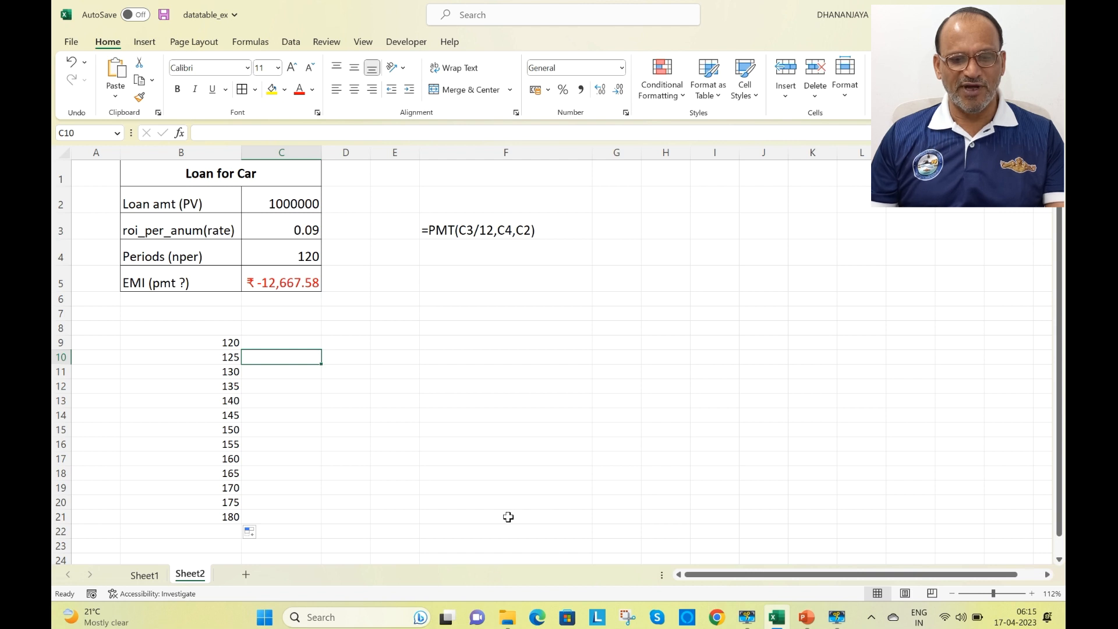
# Link C8 to the EMI result with the formula =C5
pyautogui.click(264, 280)
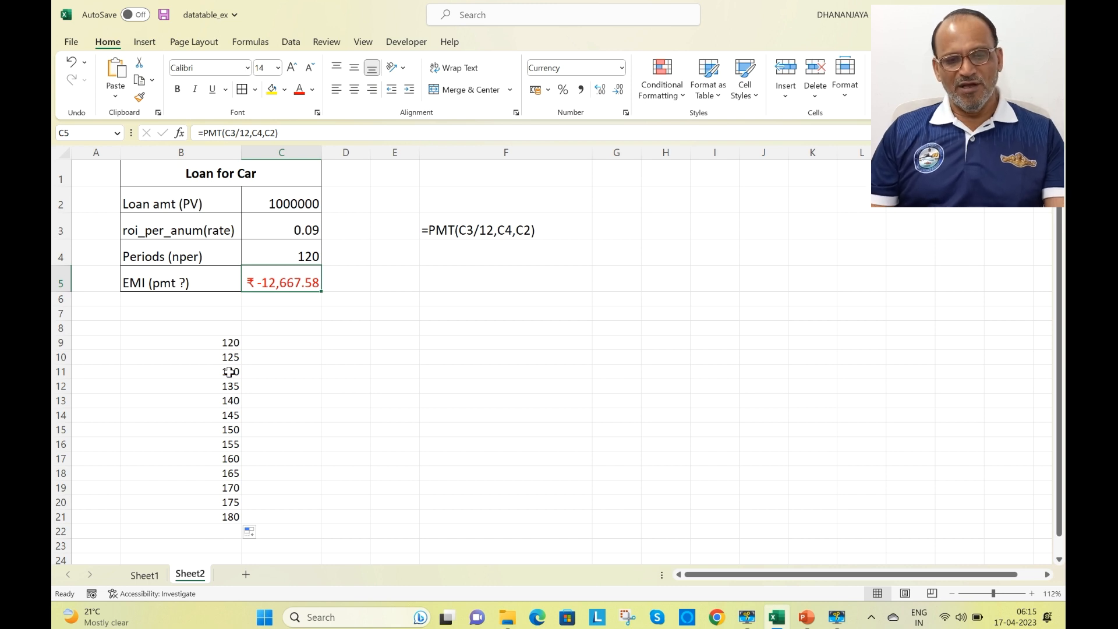
pyautogui.click(271, 324)
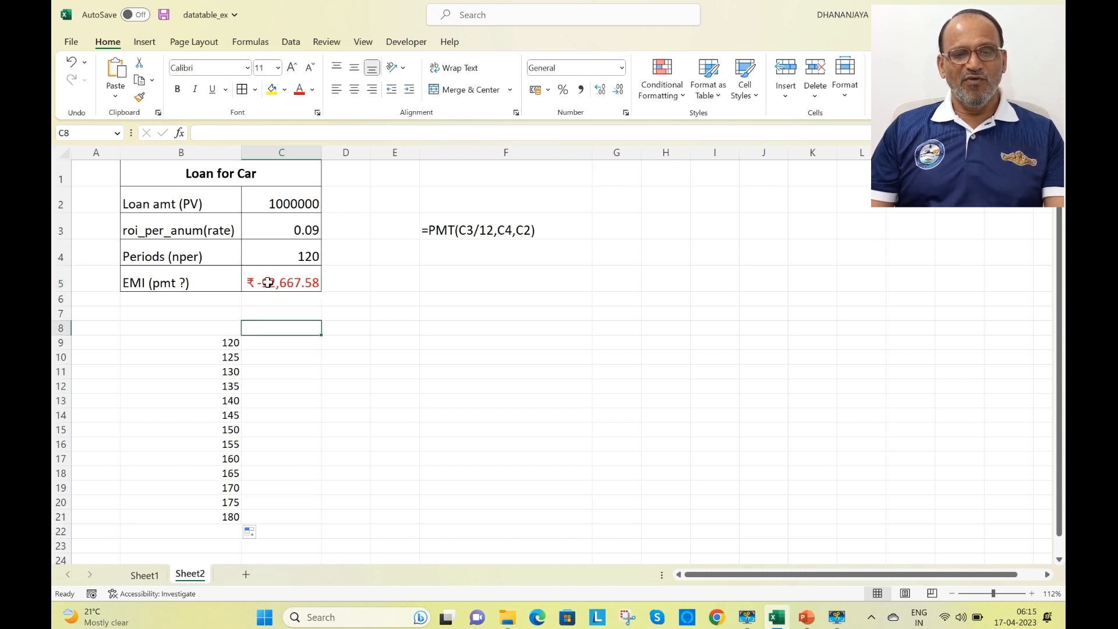
pyautogui.write('=')
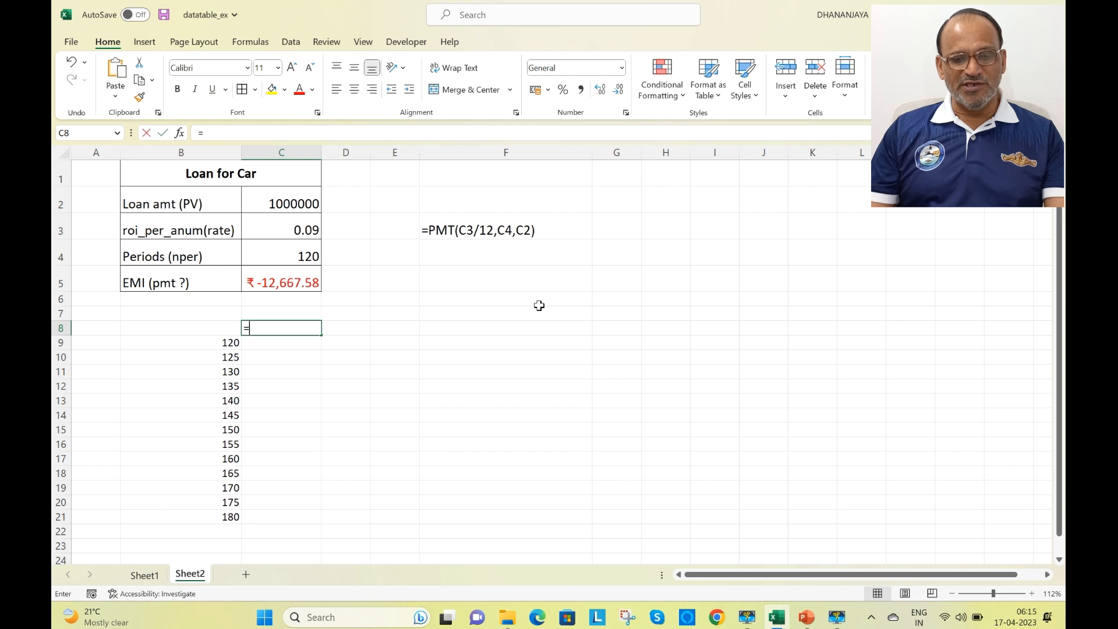
pyautogui.click(281, 279)
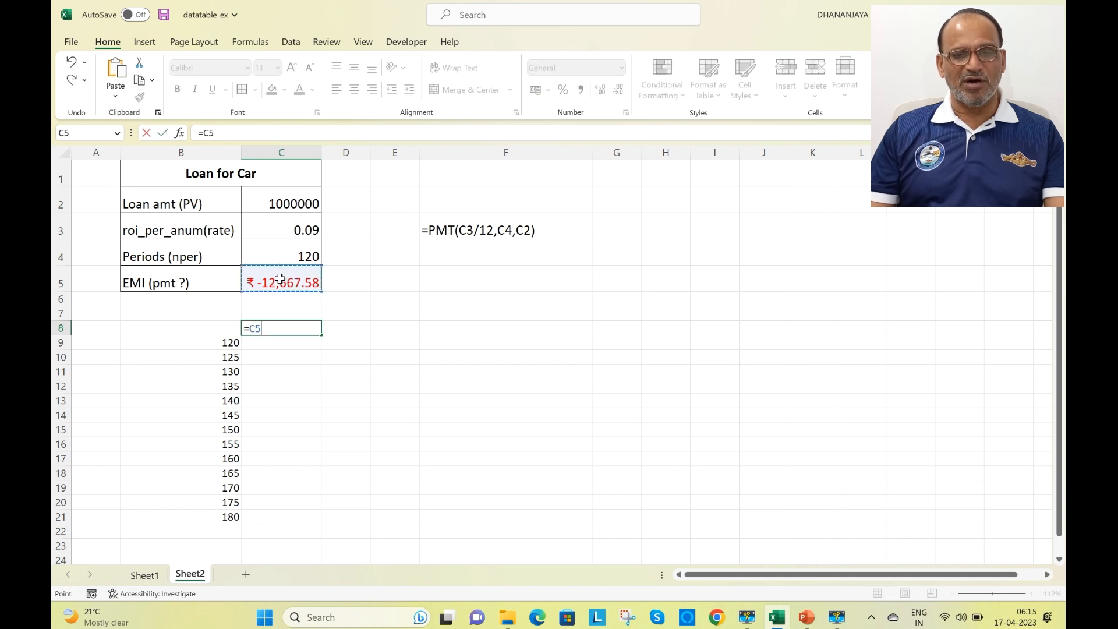
pyautogui.press('Return')
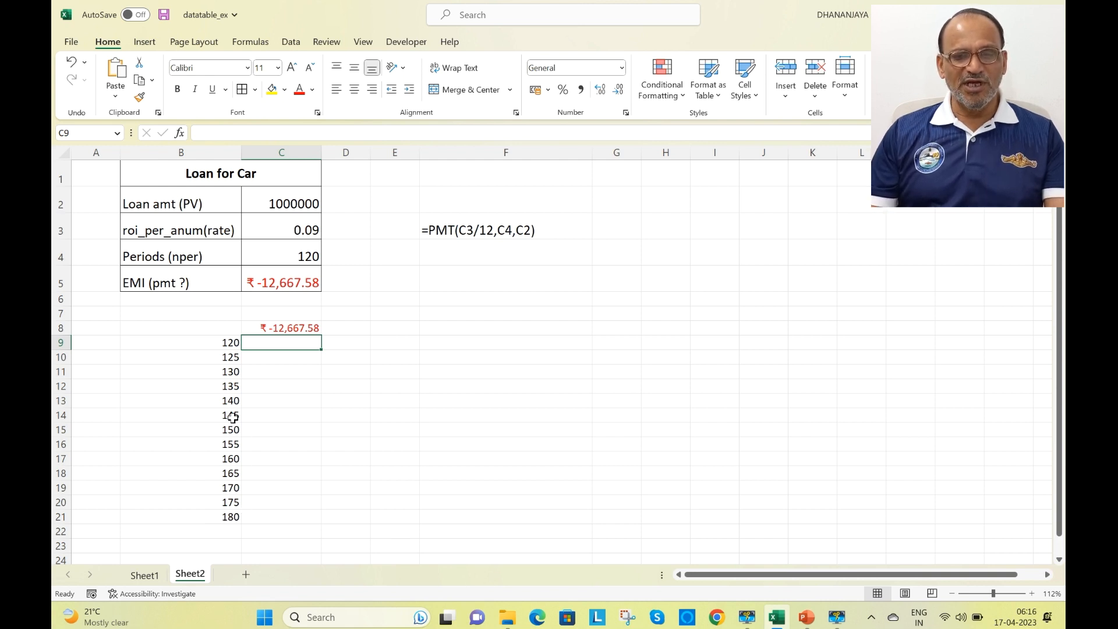
# Add the heading "Tenure in Months" in B8 at font size 14, aligned right
pyautogui.click(189, 328)
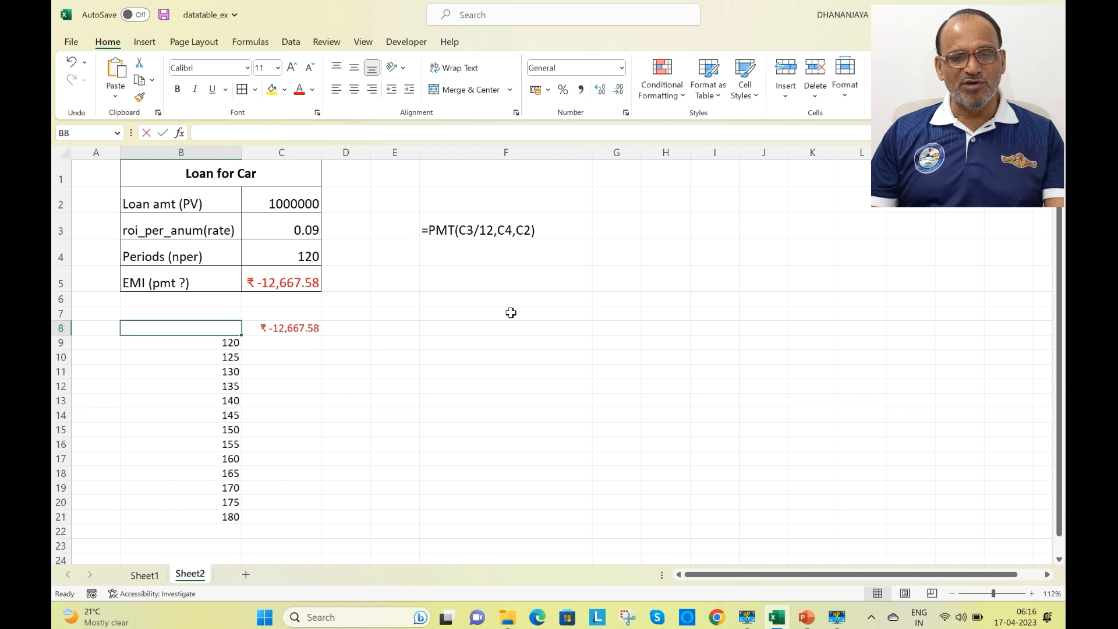
pyautogui.write('Ten')
pyautogui.write('ure')
pyautogui.press('BackSpace')
pyautogui.write('re in Month')
pyautogui.click(510, 313)
pyautogui.click(202, 329)
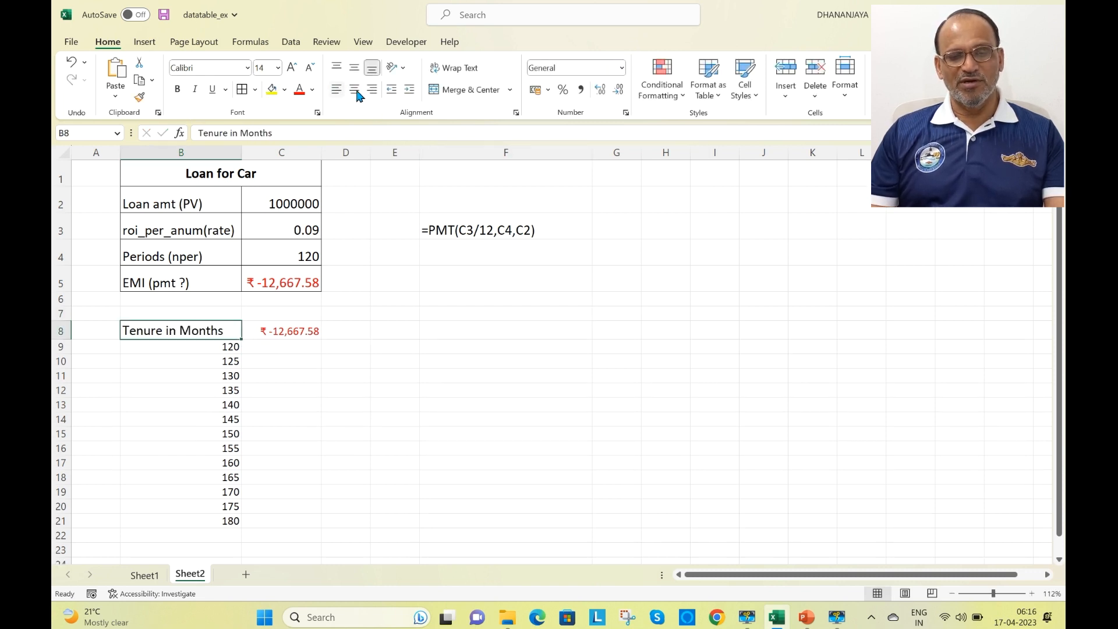
pyautogui.click(373, 91)
pyautogui.click(524, 389)
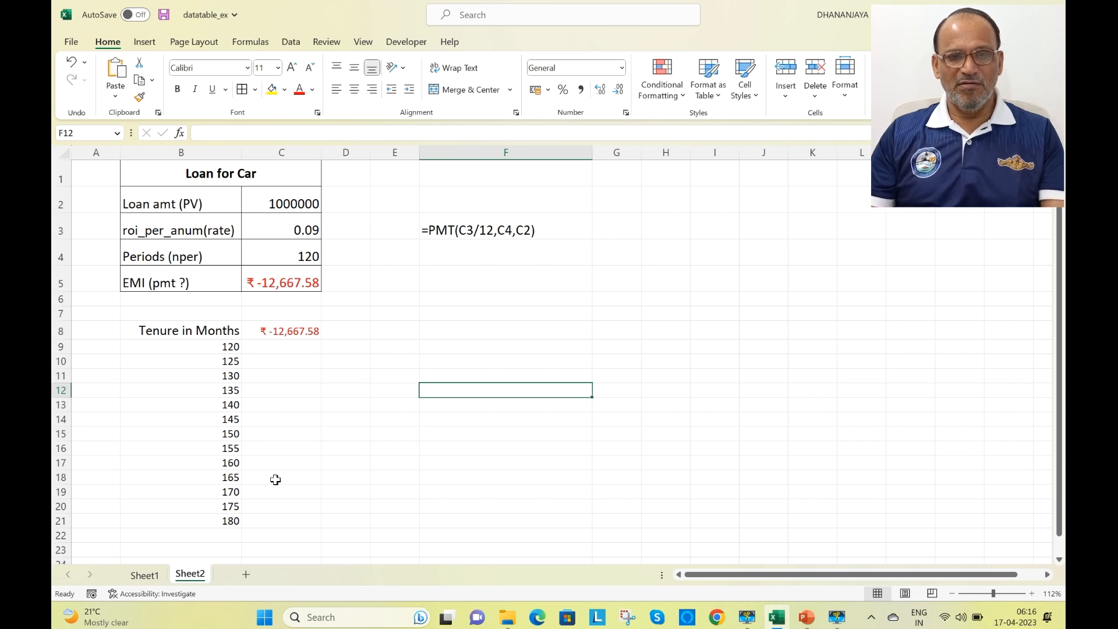
# Add the heading "EMI" in C7, aligned to the middle vertically and in bold
pyautogui.doubleClick(275, 315)
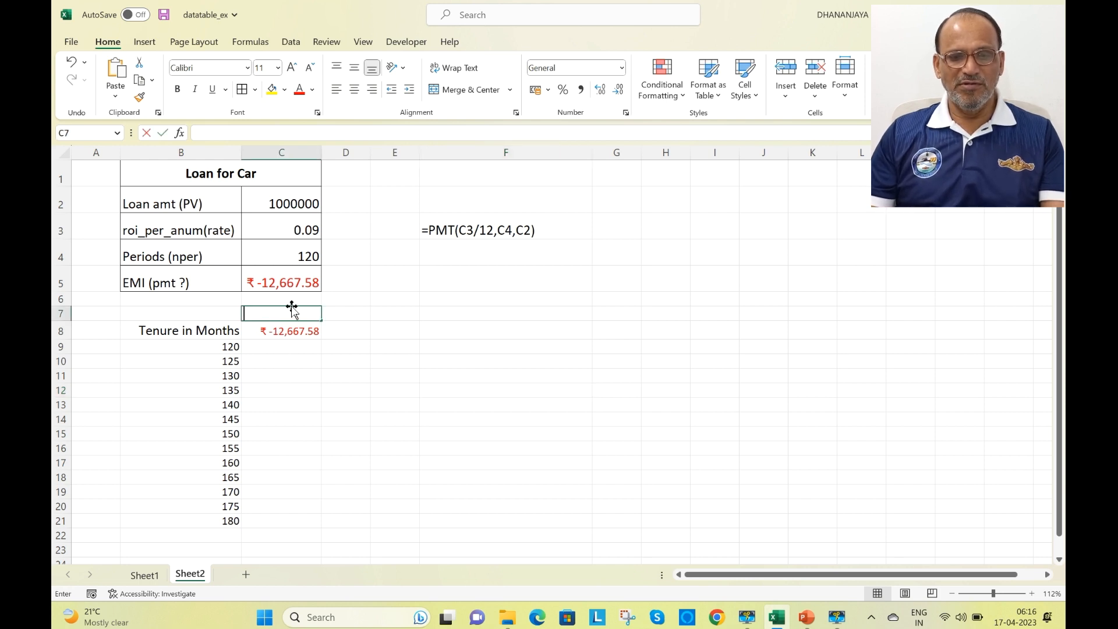
pyautogui.write('D')
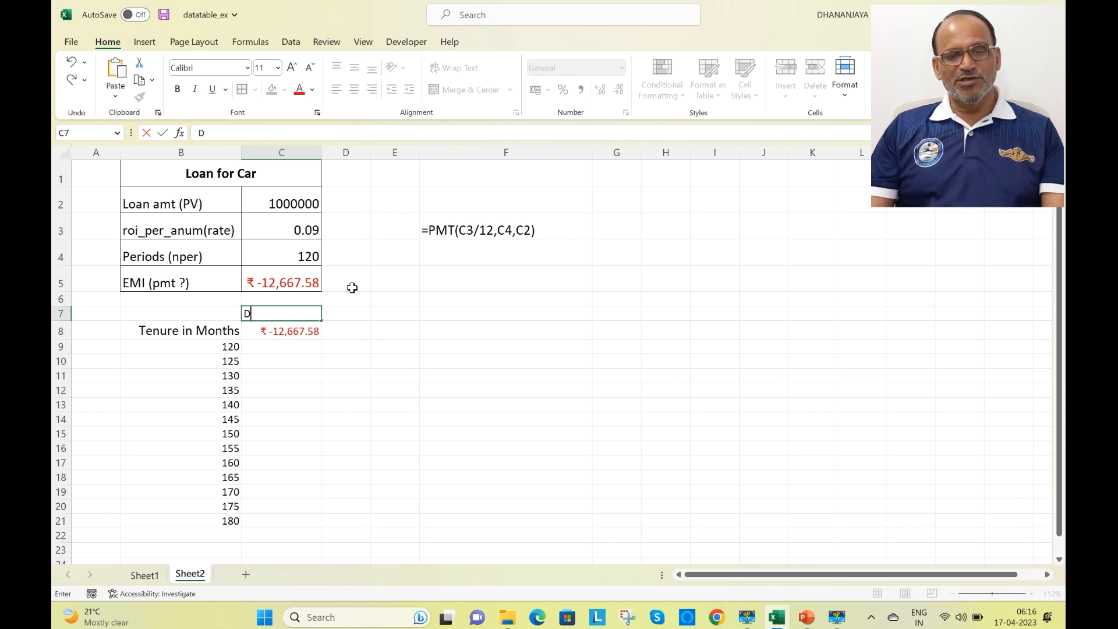
pyautogui.press('BackSpace')
pyautogui.write('EMI')
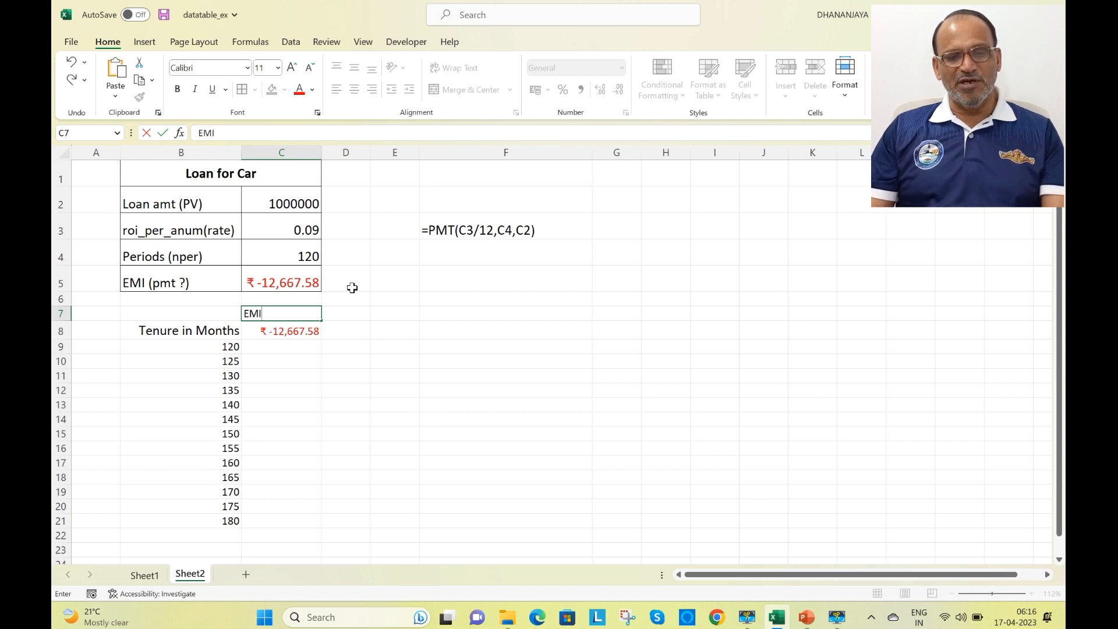
pyautogui.click(422, 363)
pyautogui.click(261, 311)
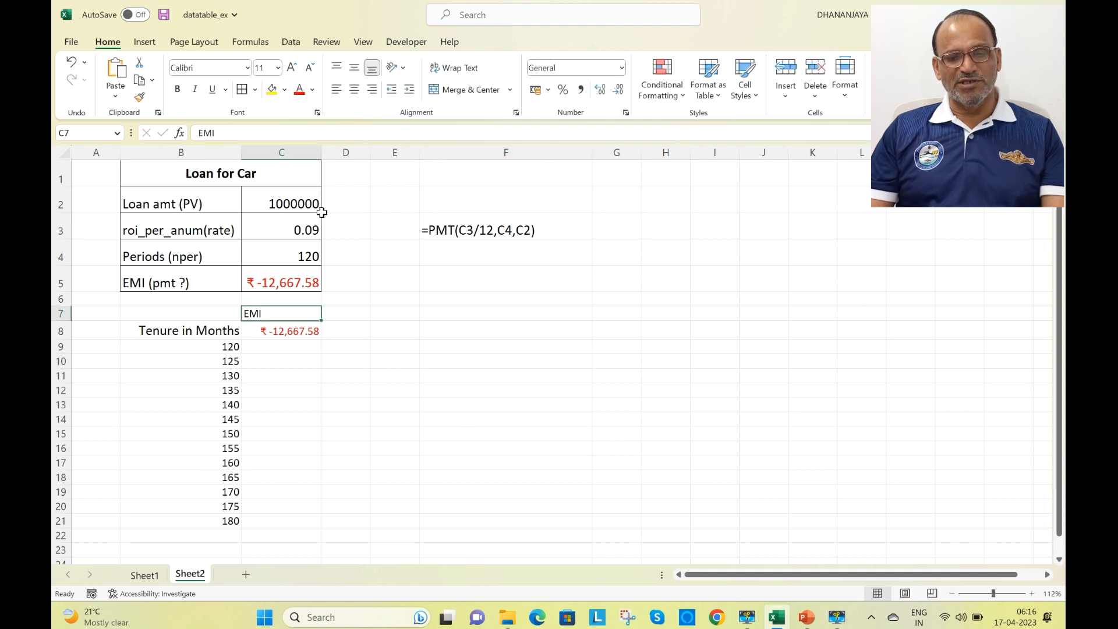
pyautogui.click(355, 69)
pyautogui.click(177, 89)
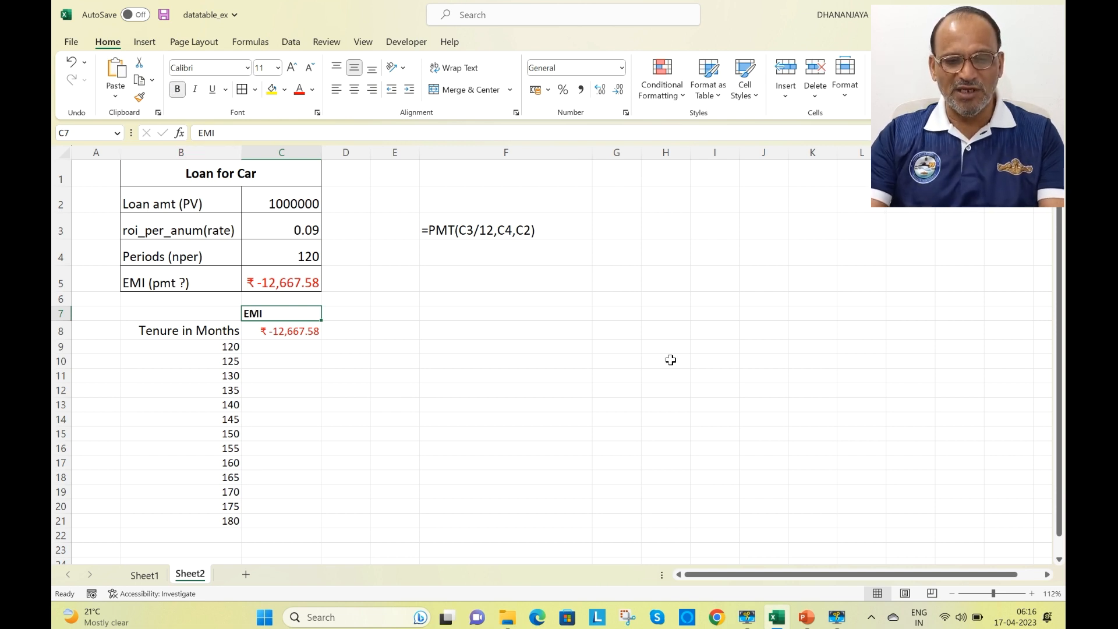
# Create a one-variable data table over B8:C21 with C4 as the column input cell
pyautogui.click(620, 387)
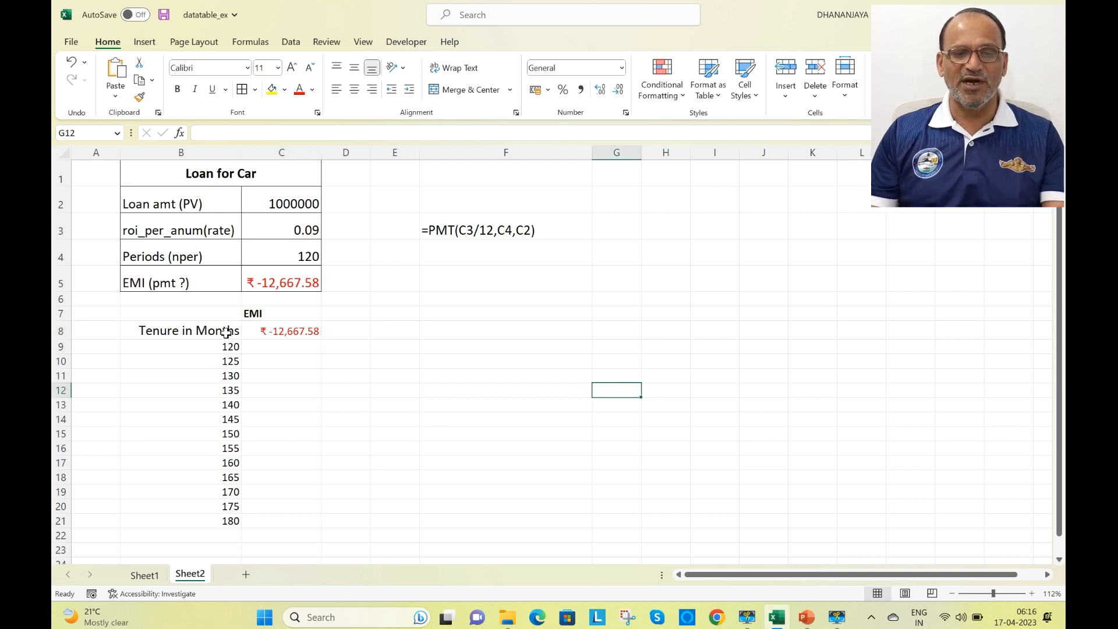
pyautogui.moveTo(207, 331); pyautogui.dragTo(273, 520)
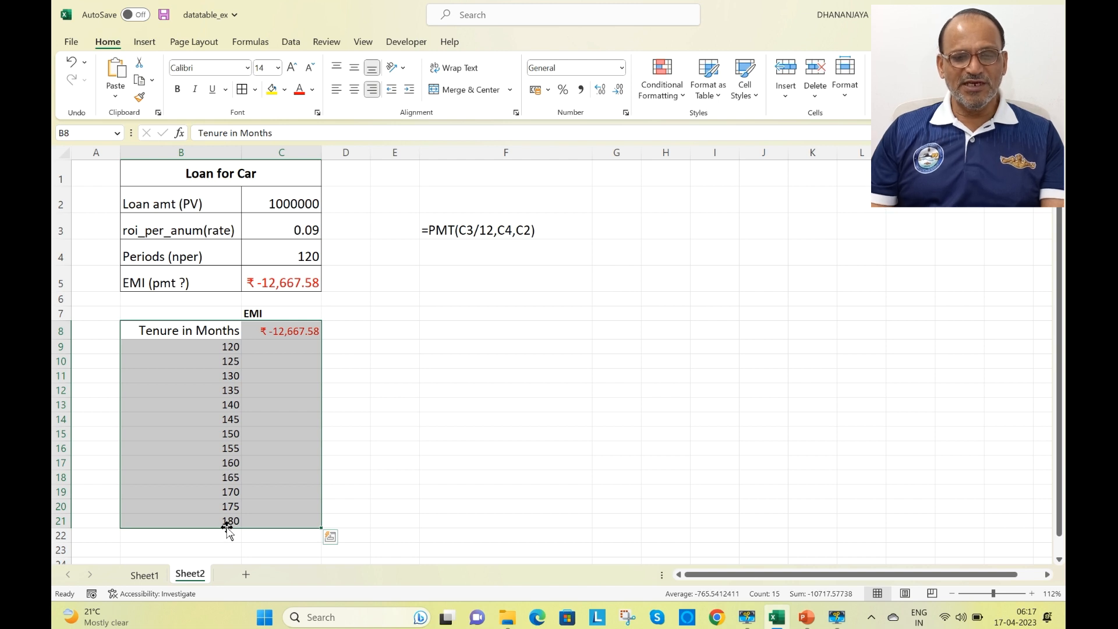
pyautogui.click(295, 46)
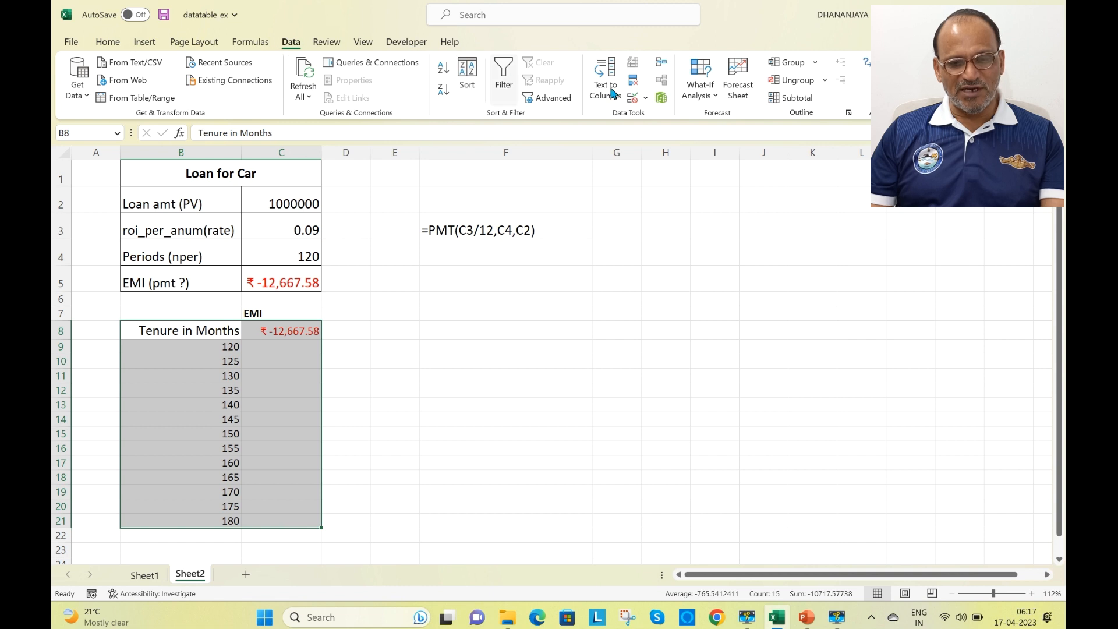
pyautogui.click(716, 97)
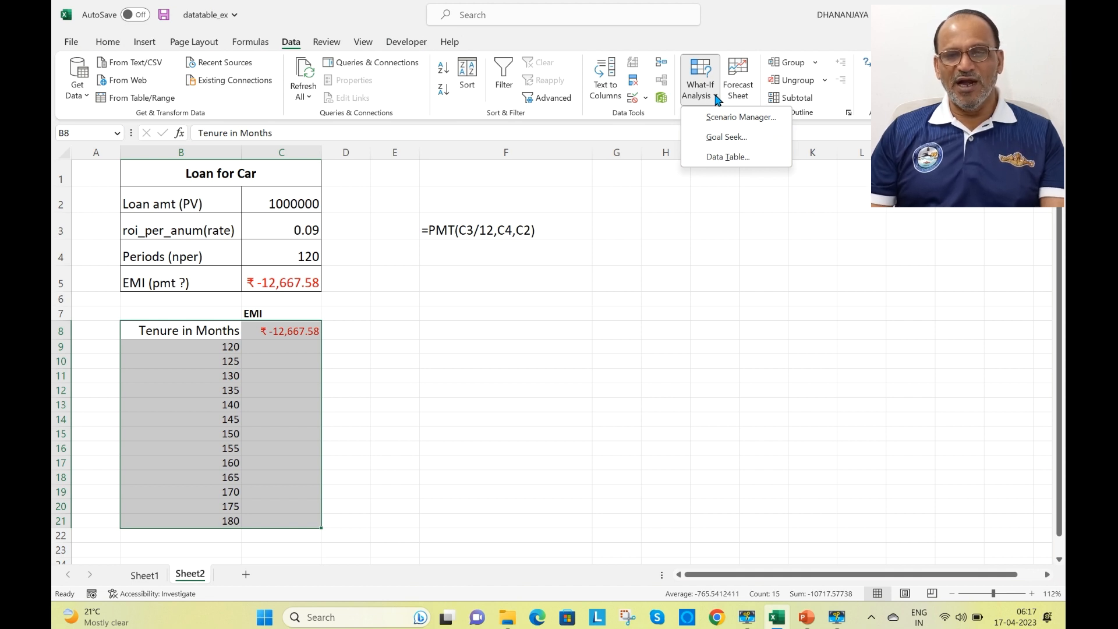
pyautogui.click(720, 157)
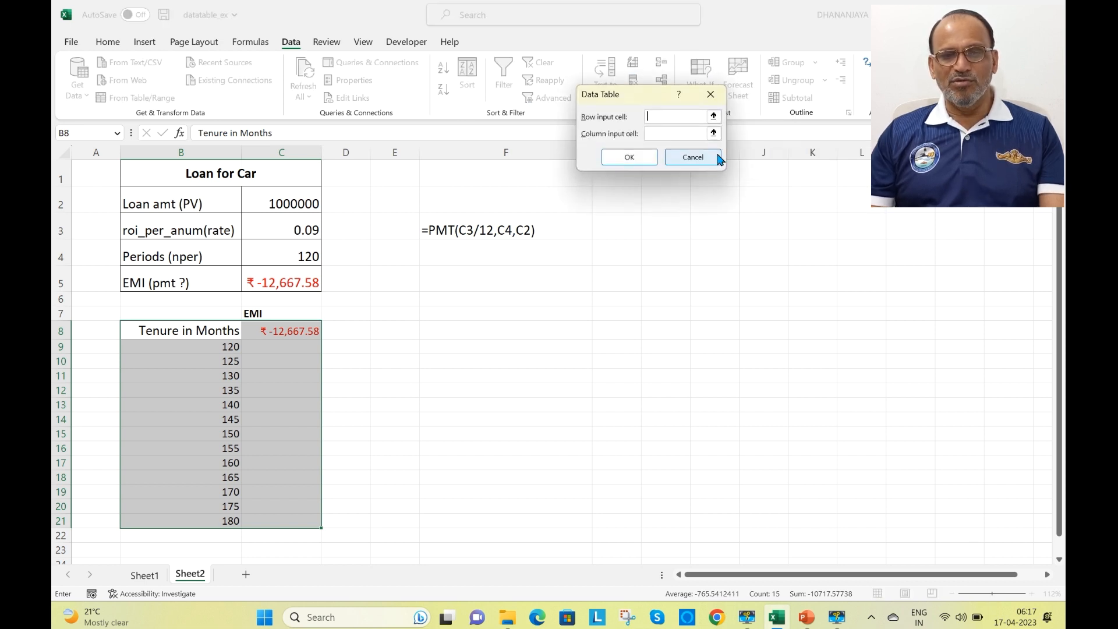
pyautogui.moveTo(654, 89); pyautogui.dragTo(625, 293)
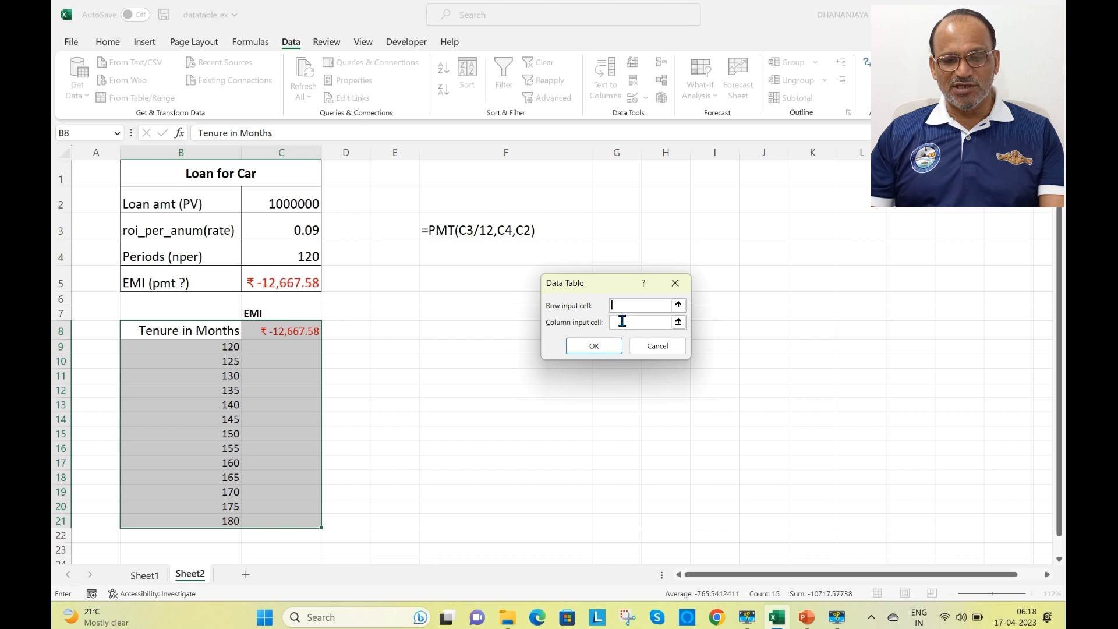
pyautogui.click(652, 327)
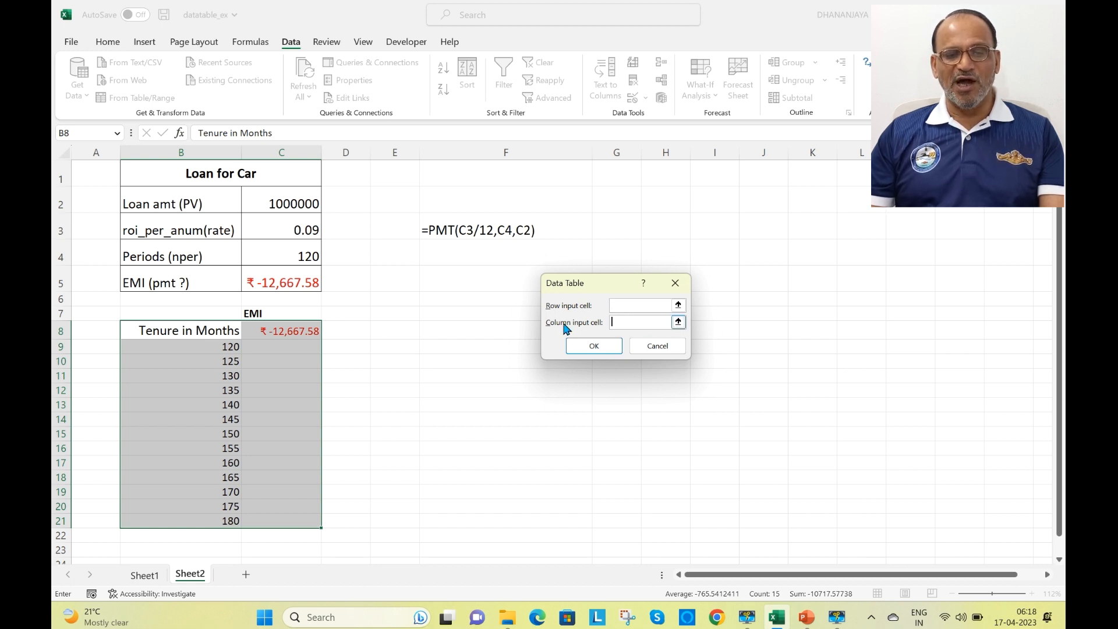
pyautogui.click(299, 252)
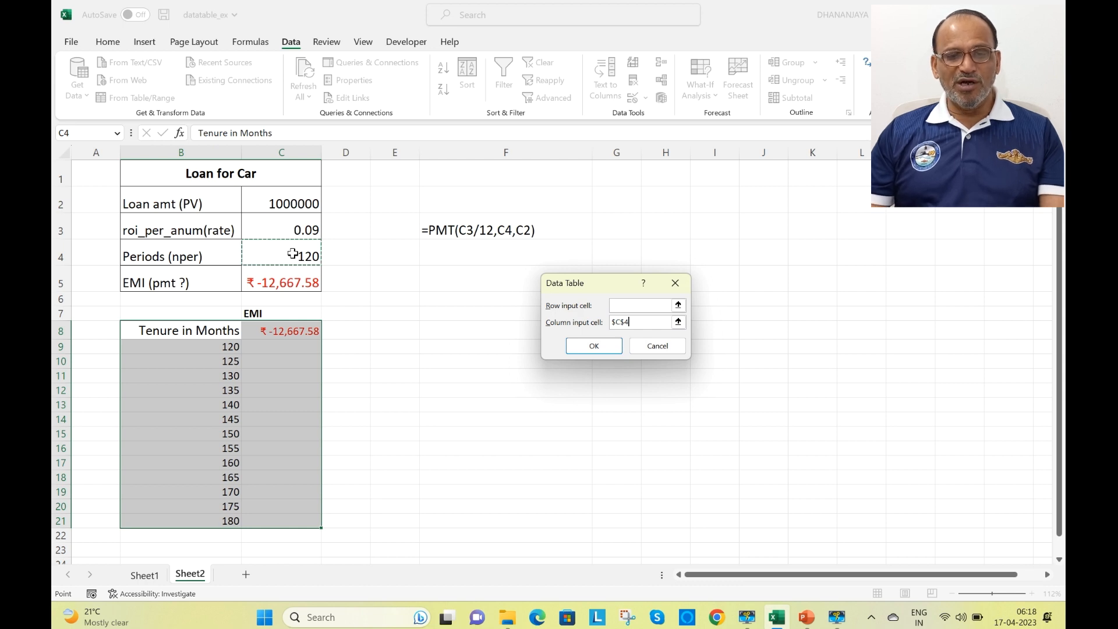
pyautogui.click(587, 345)
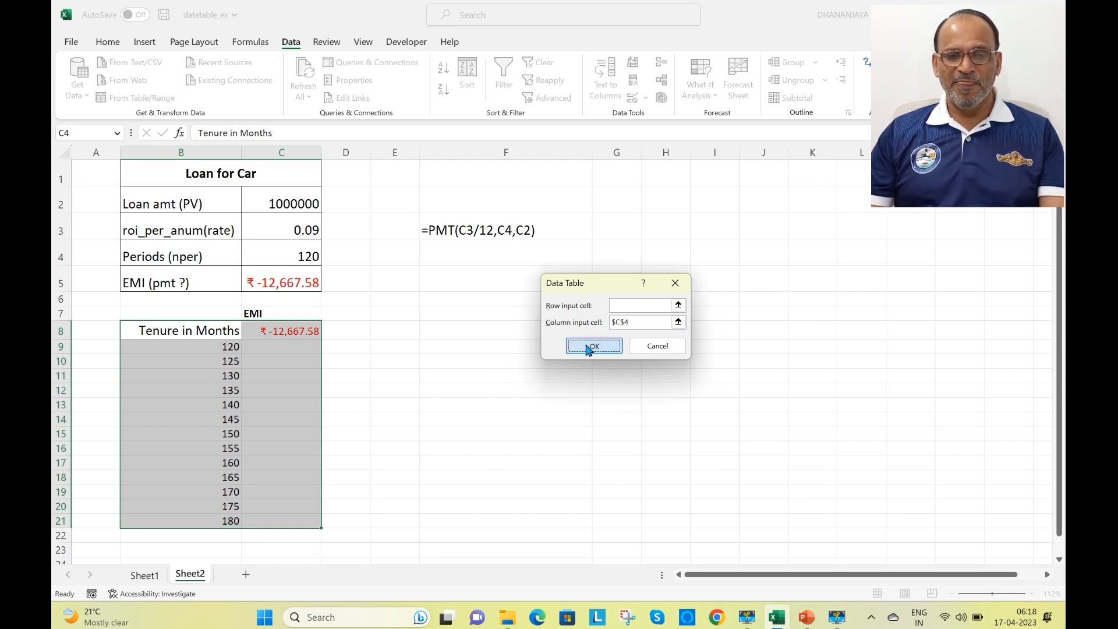
pyautogui.click(534, 364)
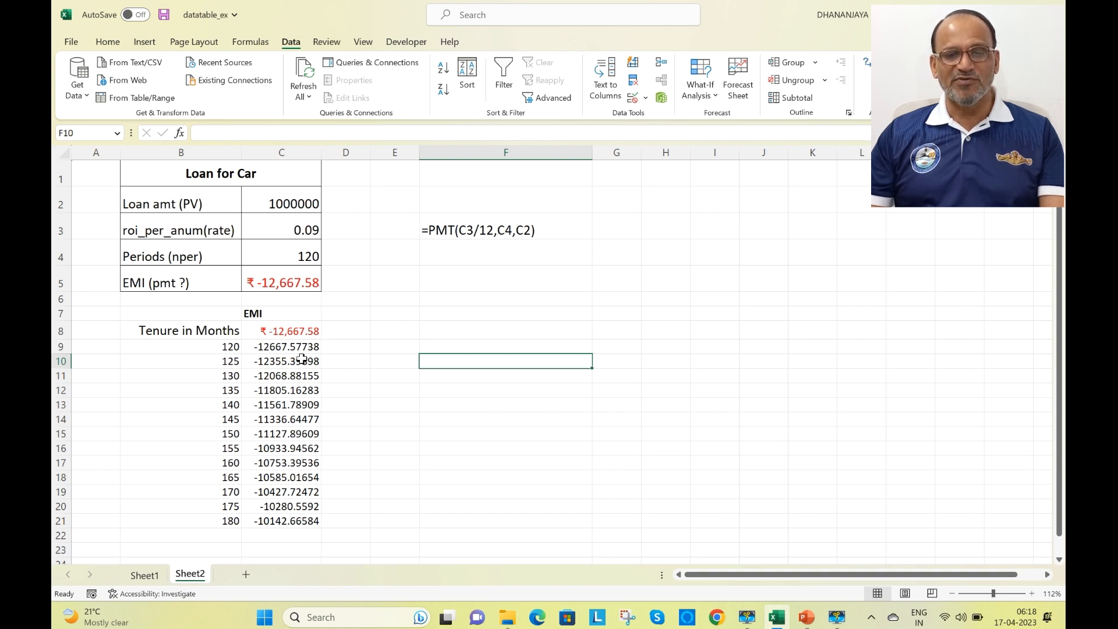
# Reduce the EMI results in C9:C21 to zero decimal places
pyautogui.moveTo(282, 348); pyautogui.dragTo(289, 522)
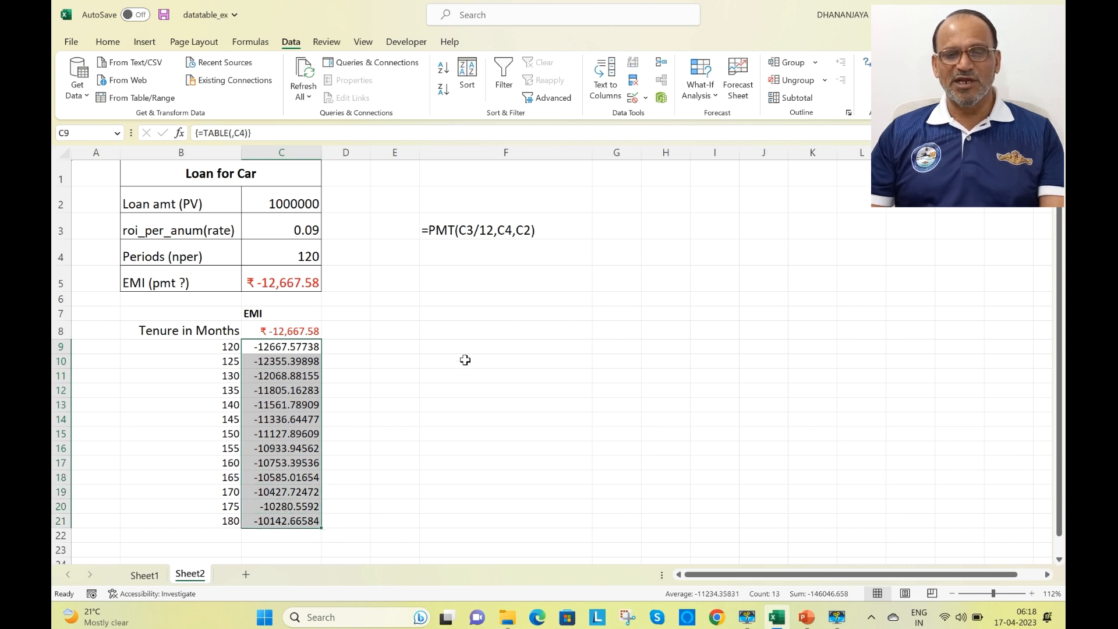
pyautogui.click(107, 42)
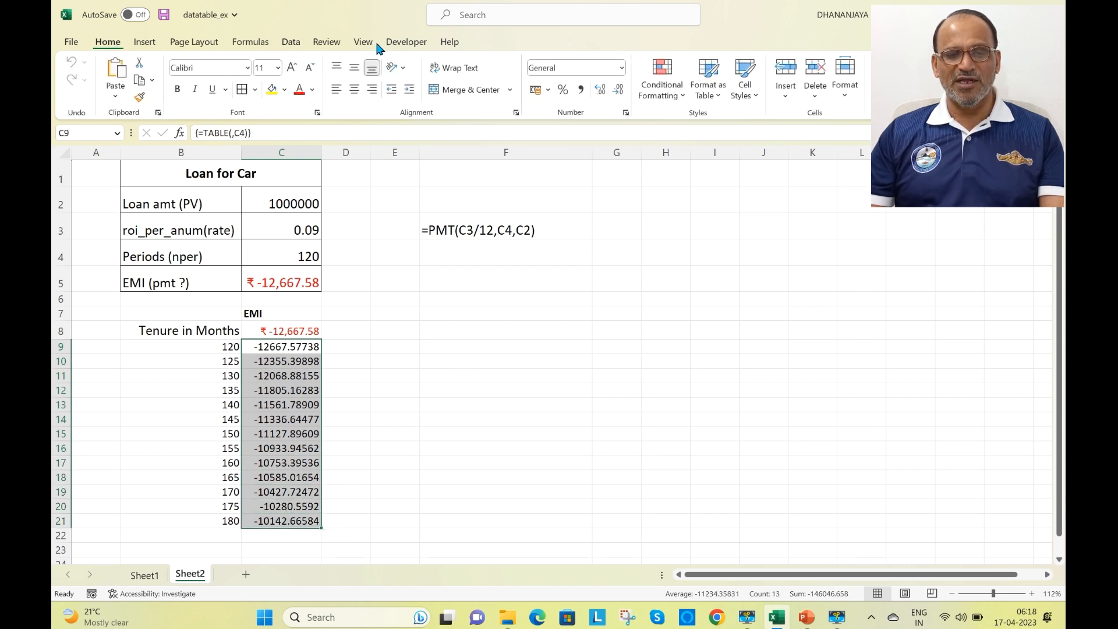
pyautogui.click(618, 92)
pyautogui.click(619, 92)
pyautogui.click(619, 92)
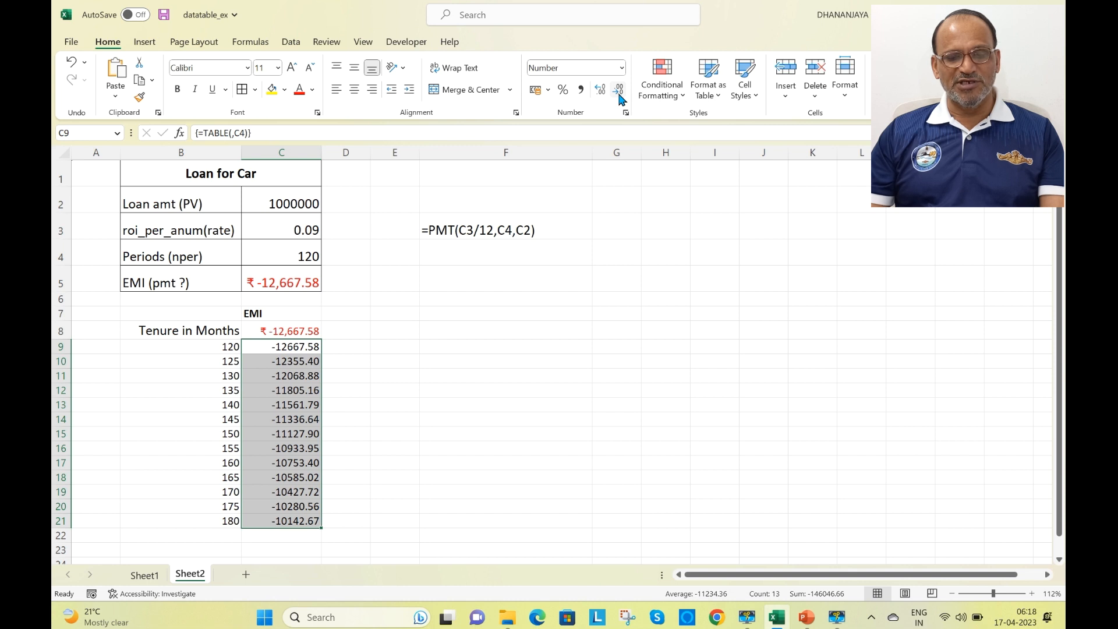
pyautogui.click(618, 92)
pyautogui.click(618, 92)
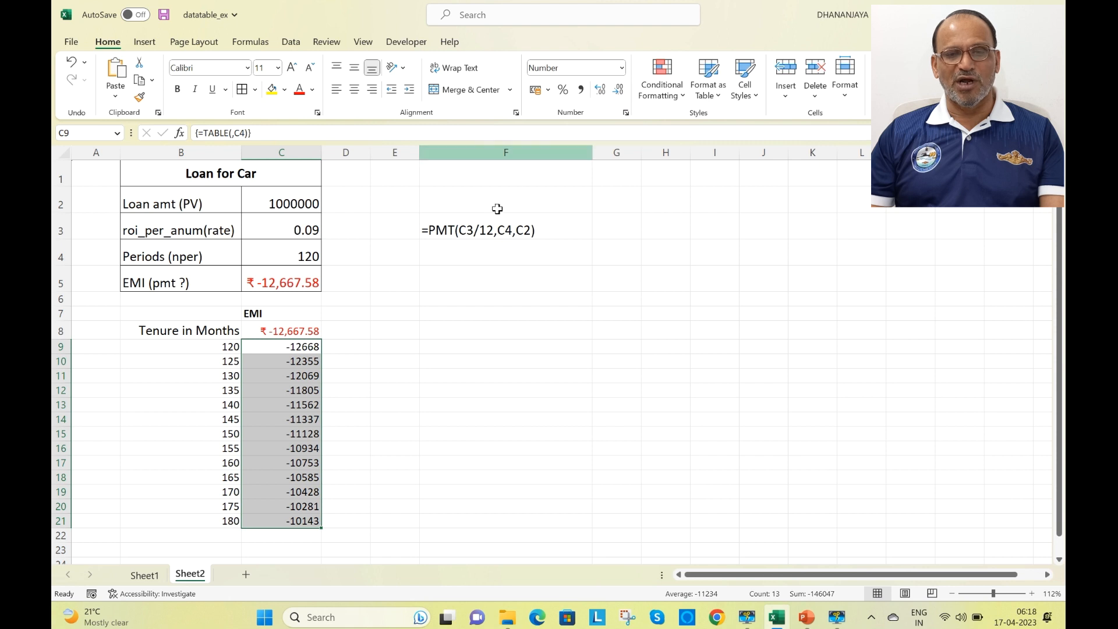
pyautogui.click(533, 362)
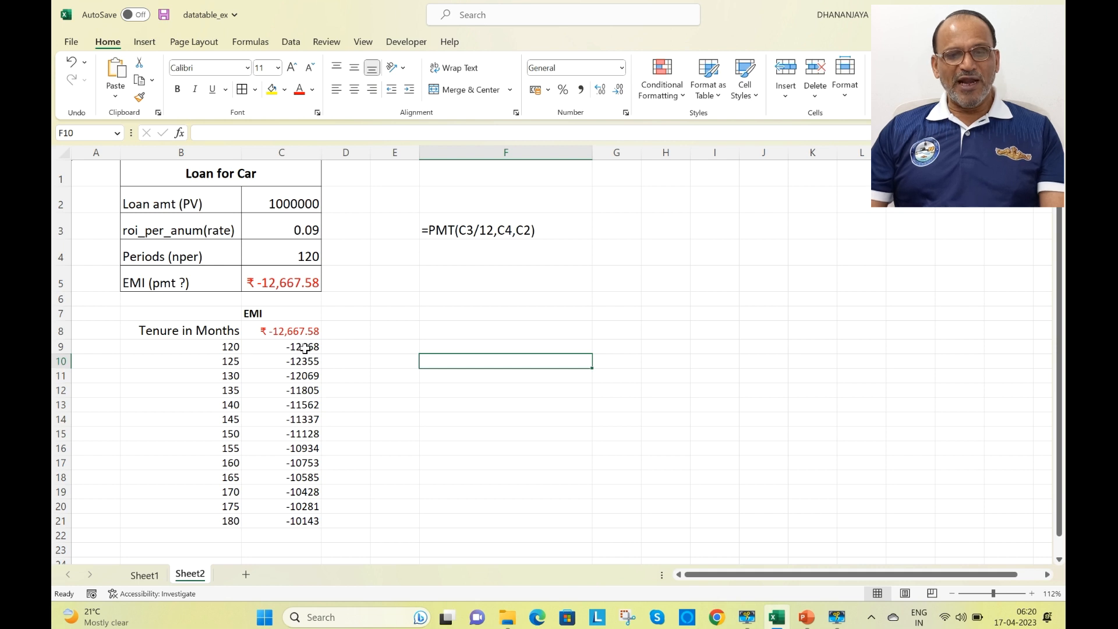
# Copy the tenure values from B9:B21 into F9:F21
pyautogui.moveTo(233, 348); pyautogui.dragTo(219, 520)
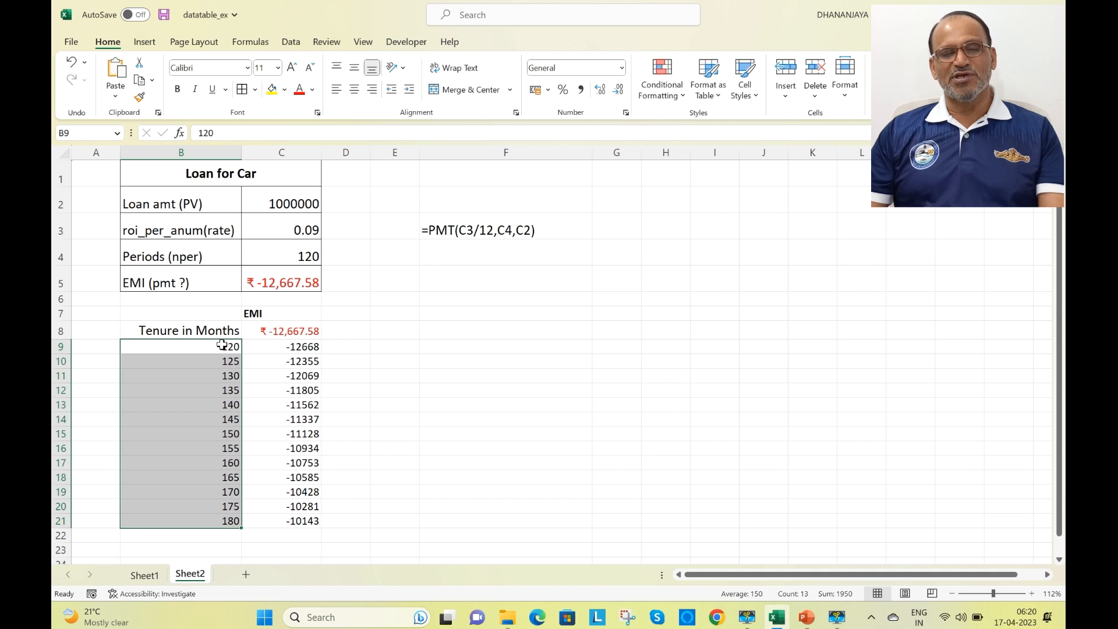
pyautogui.hotkey('ctrl', 'c')
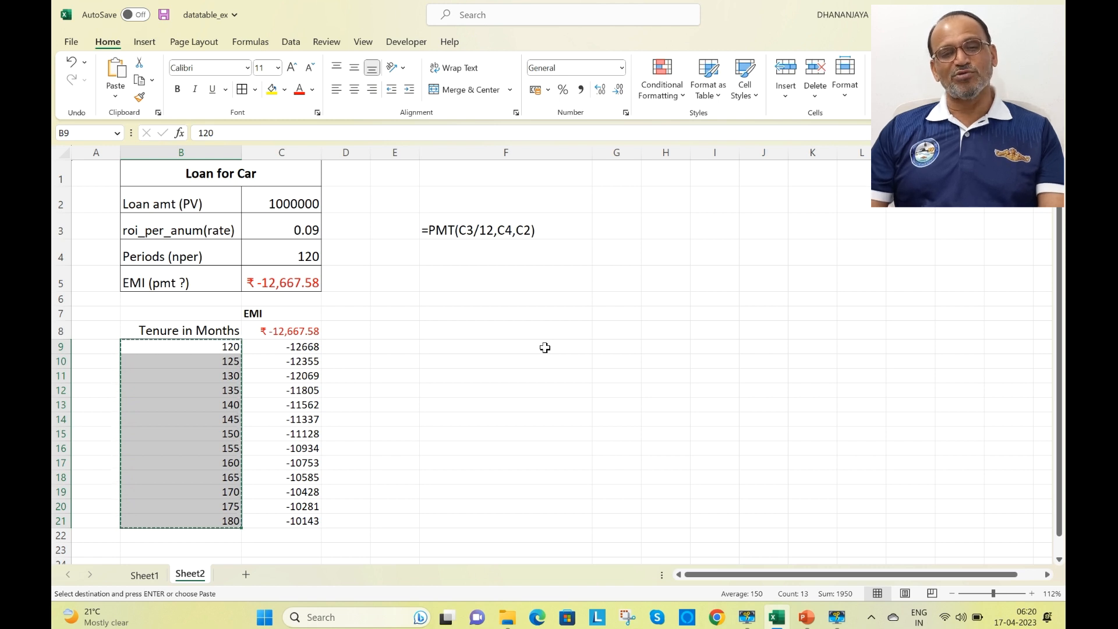
pyautogui.click(516, 351)
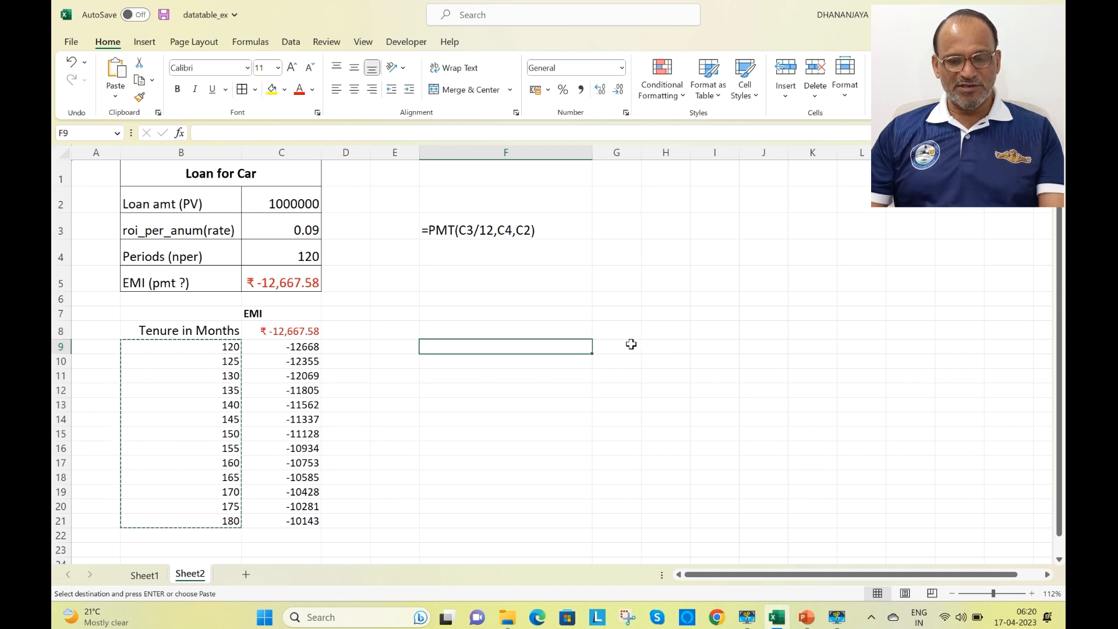
pyautogui.press('Return')
pyautogui.click(663, 357)
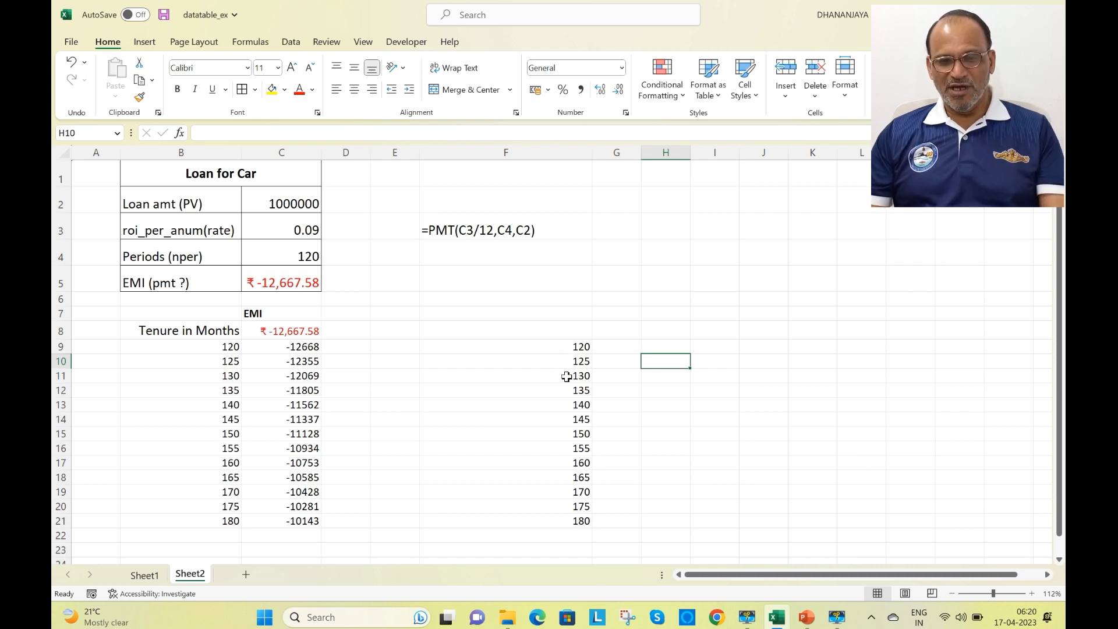
# Enter the loan amounts 1000000 in G8 and 1100000 in H8
pyautogui.click(618, 329)
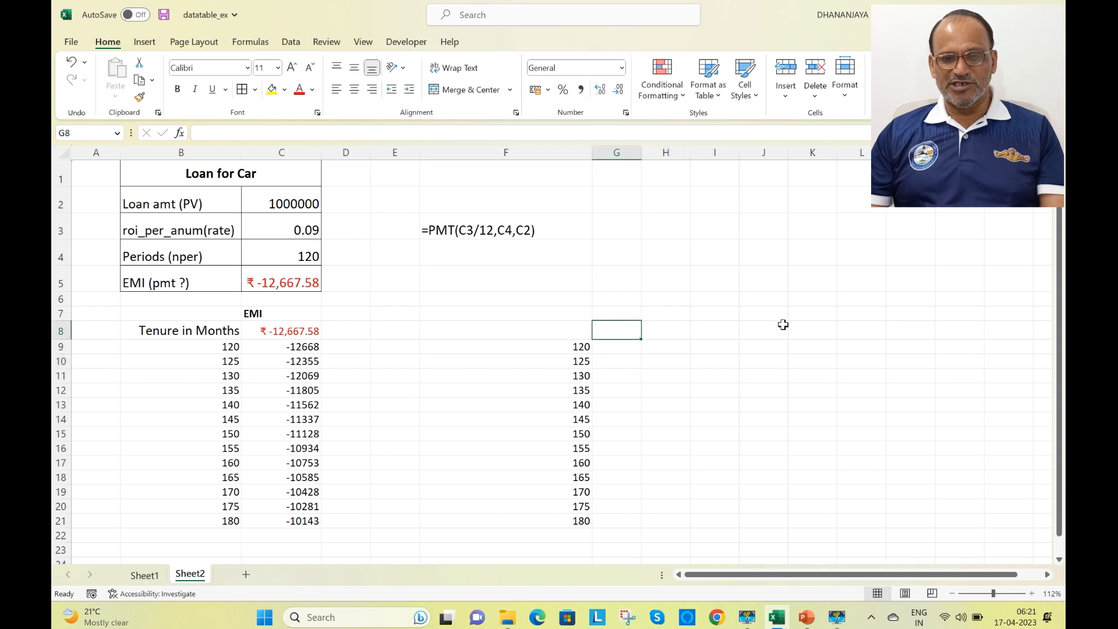
pyautogui.write('10')
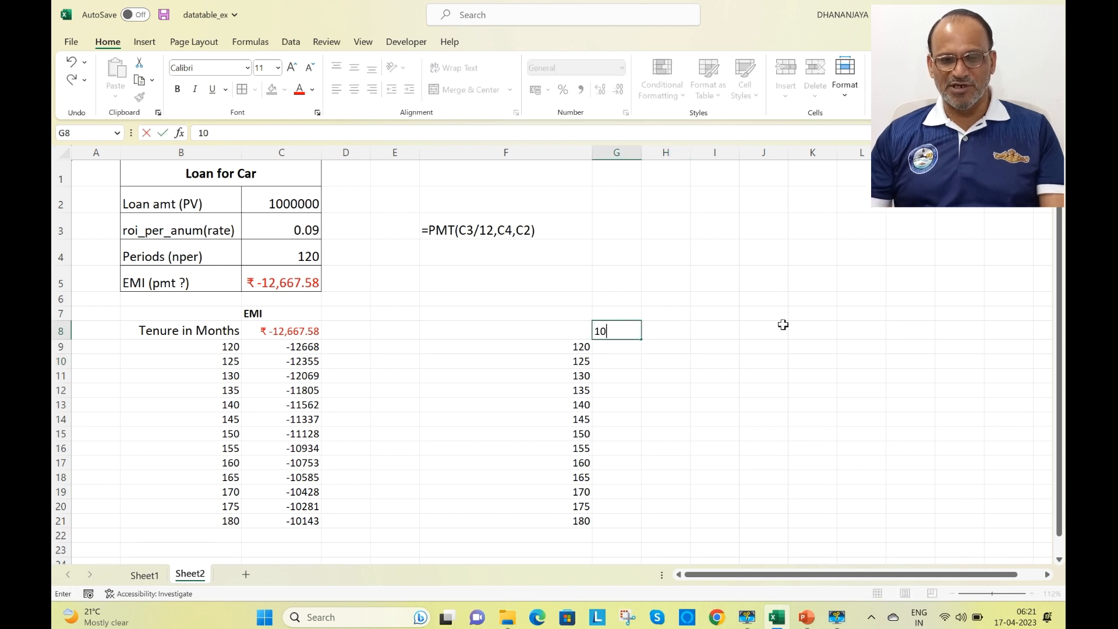
pyautogui.write('0000')
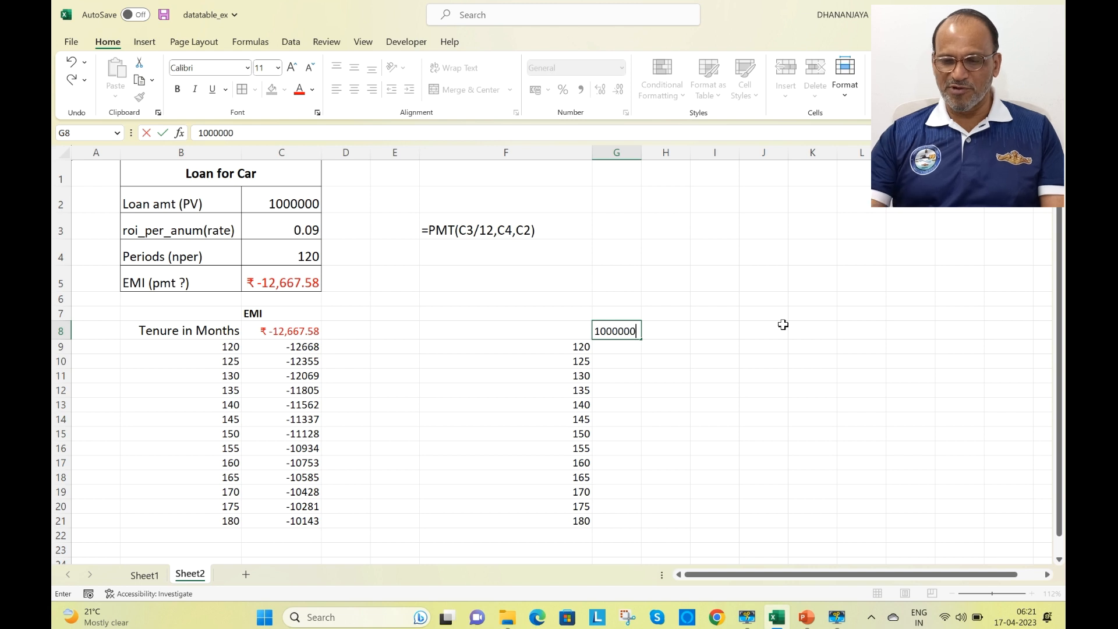
pyautogui.click(669, 327)
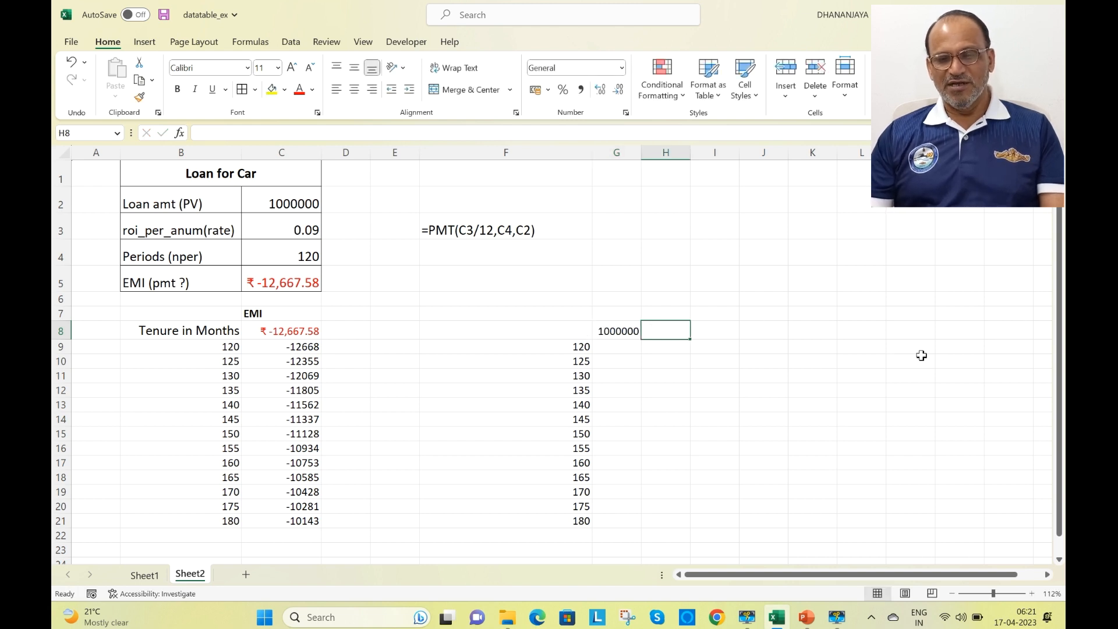
pyautogui.write('12')
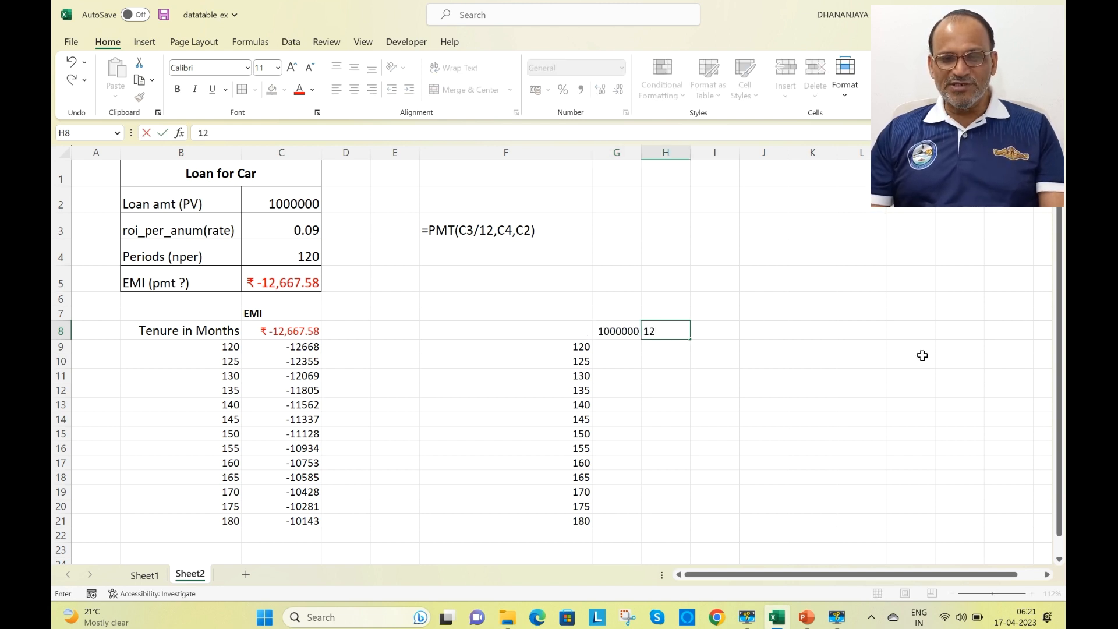
pyautogui.write('00000')
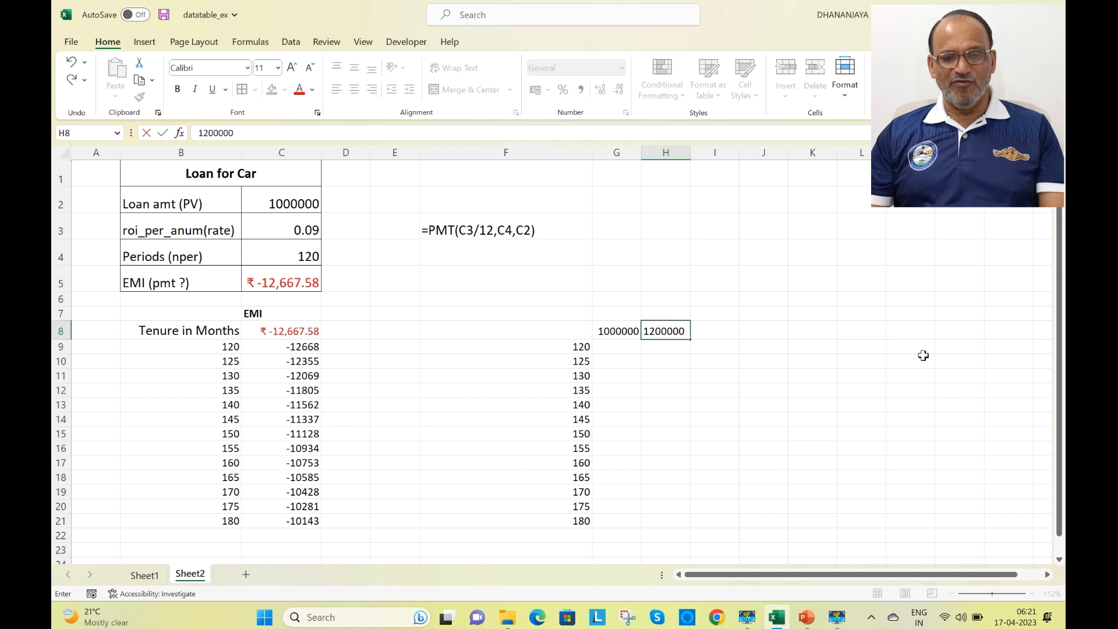
pyautogui.click(653, 335)
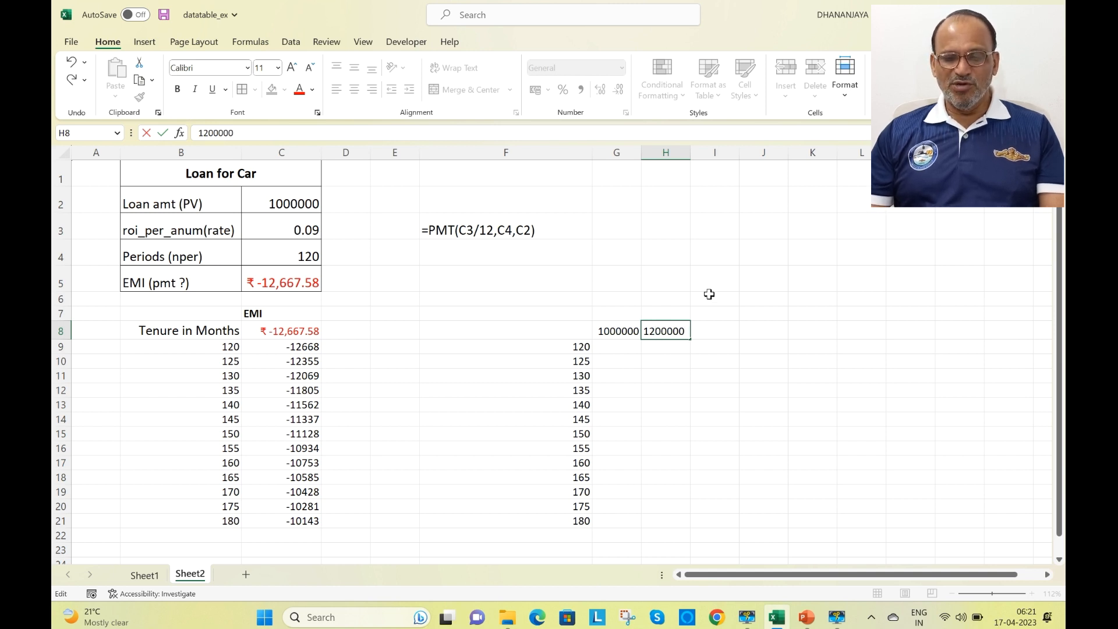
pyautogui.press('BackSpace')
pyautogui.write('1')
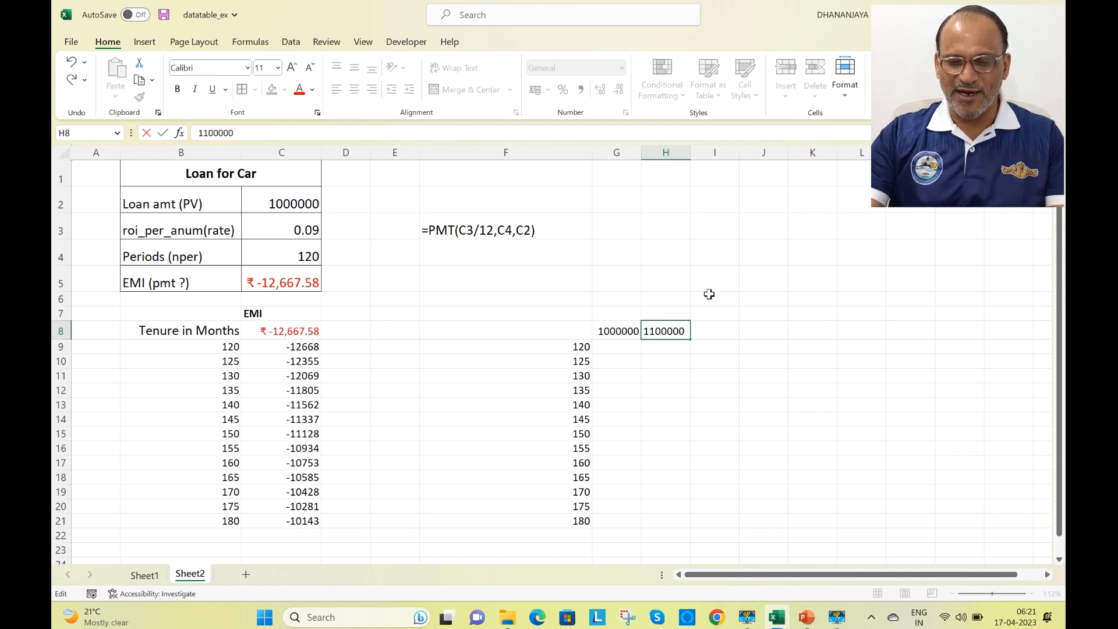
pyautogui.press('Return')
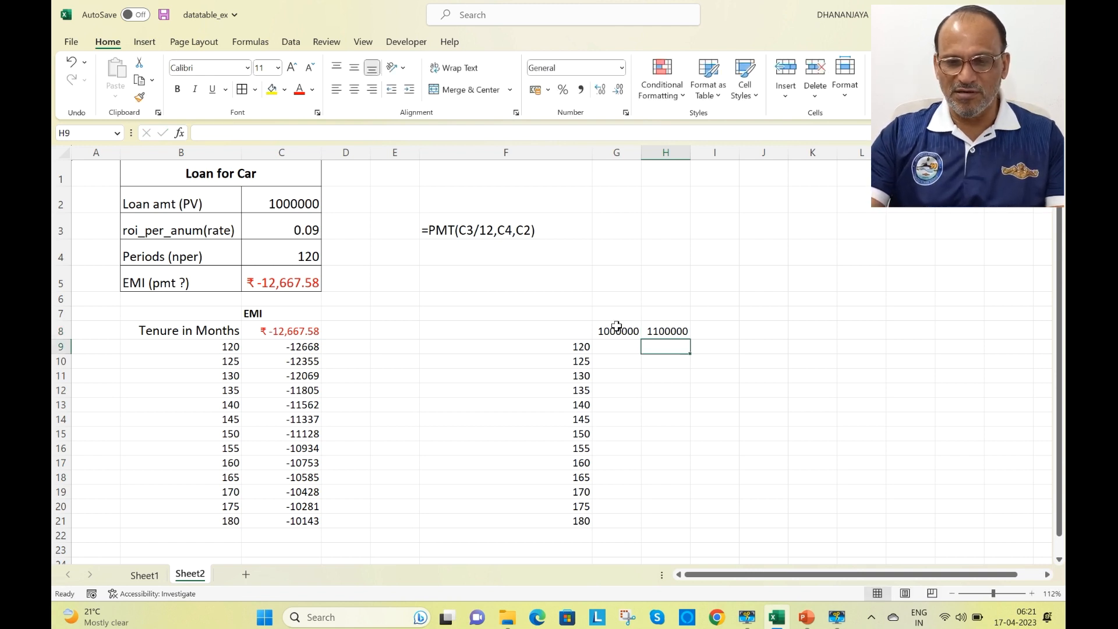
# Extend the loan amount series from G8:H8 across to O8 in increments of 100000, ending at 1800000
pyautogui.moveTo(617, 329); pyautogui.dragTo(664, 331)
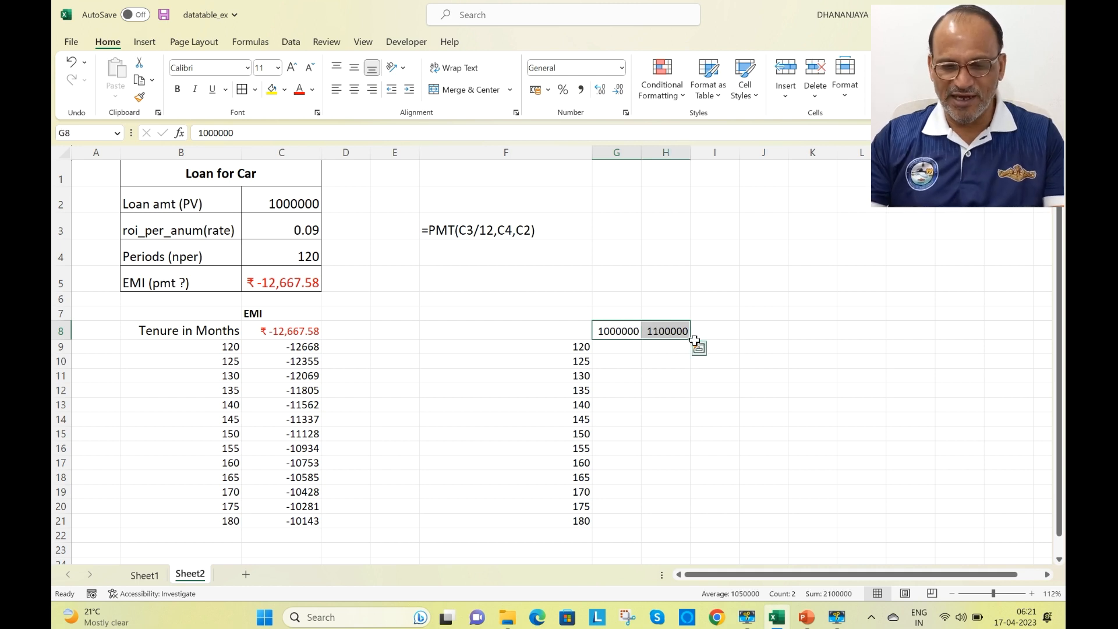
pyautogui.moveTo(692, 338); pyautogui.dragTo(1023, 337)
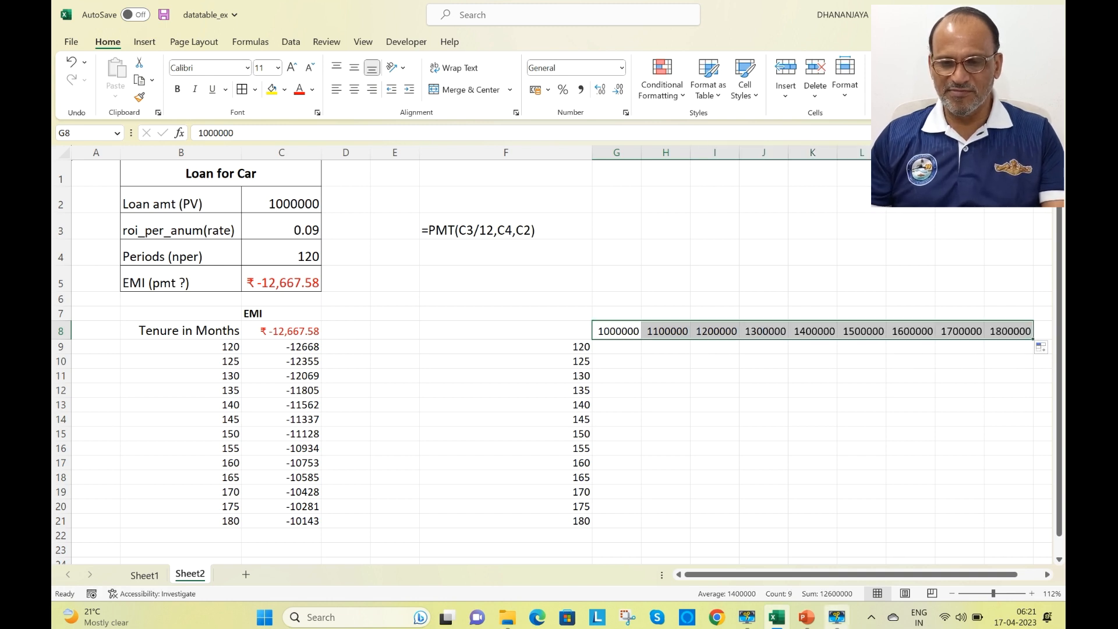
pyautogui.click(718, 208)
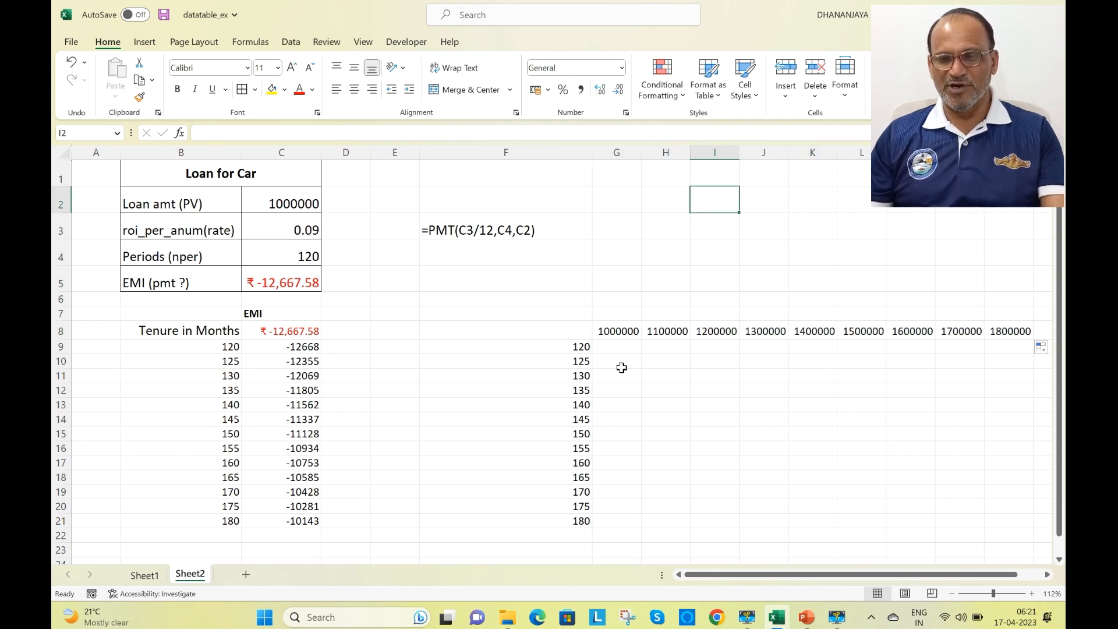
# Link corner cell F8 of the two-variable table to the EMI result with the formula =C5
pyautogui.scroll(-4, 751, 409)
pyautogui.scroll(3, 751, 409)
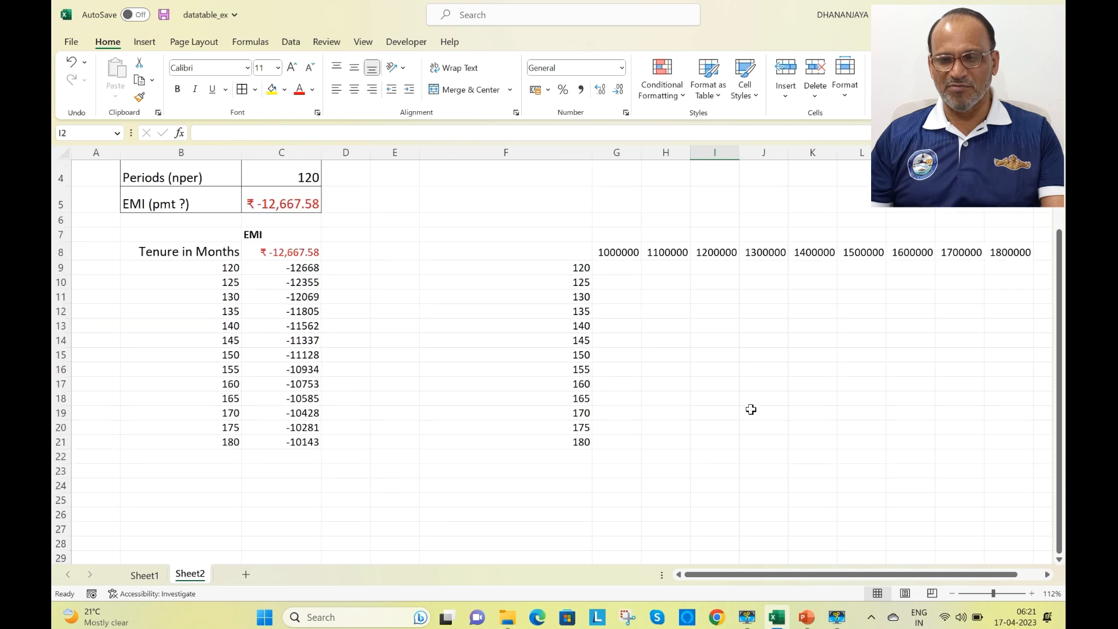
pyautogui.moveTo(709, 581); pyautogui.dragTo(755, 578)
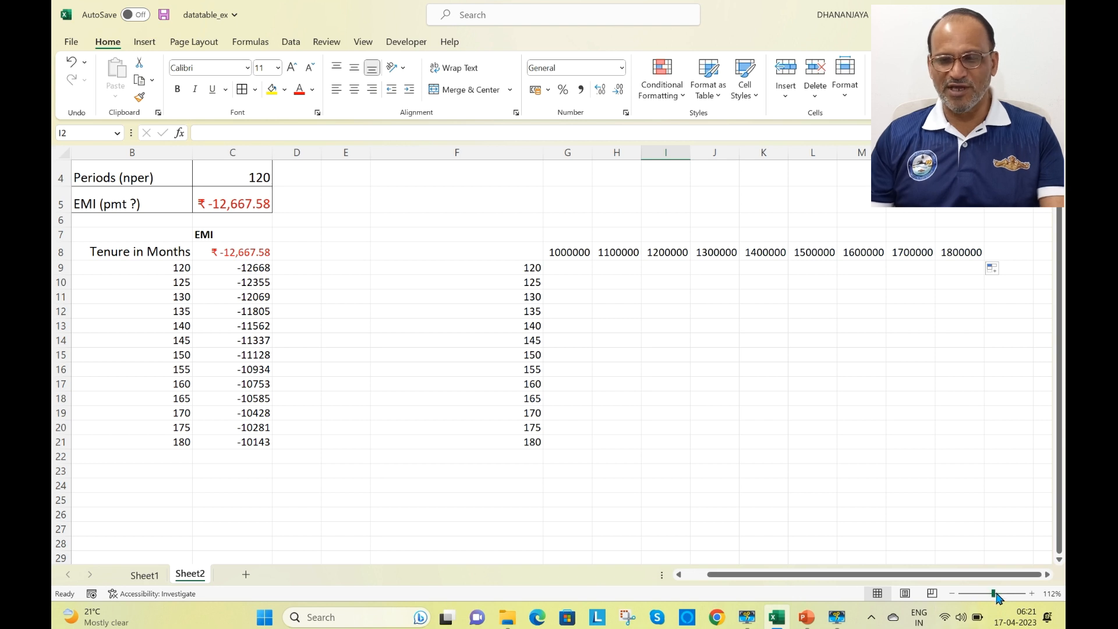
pyautogui.moveTo(993, 593); pyautogui.dragTo(996, 594)
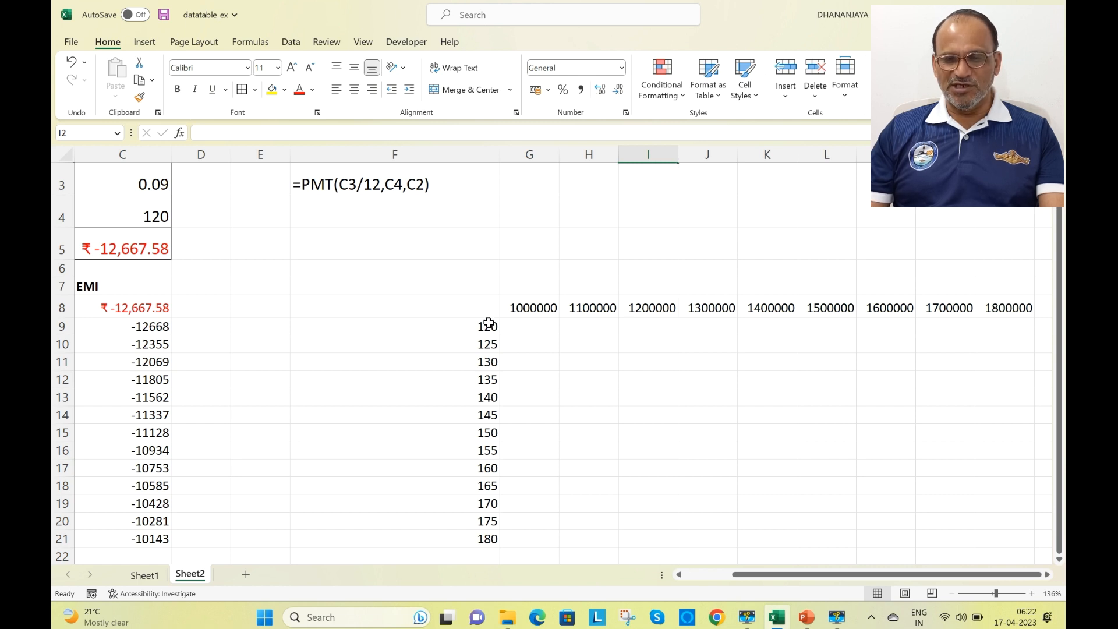
pyautogui.click(473, 312)
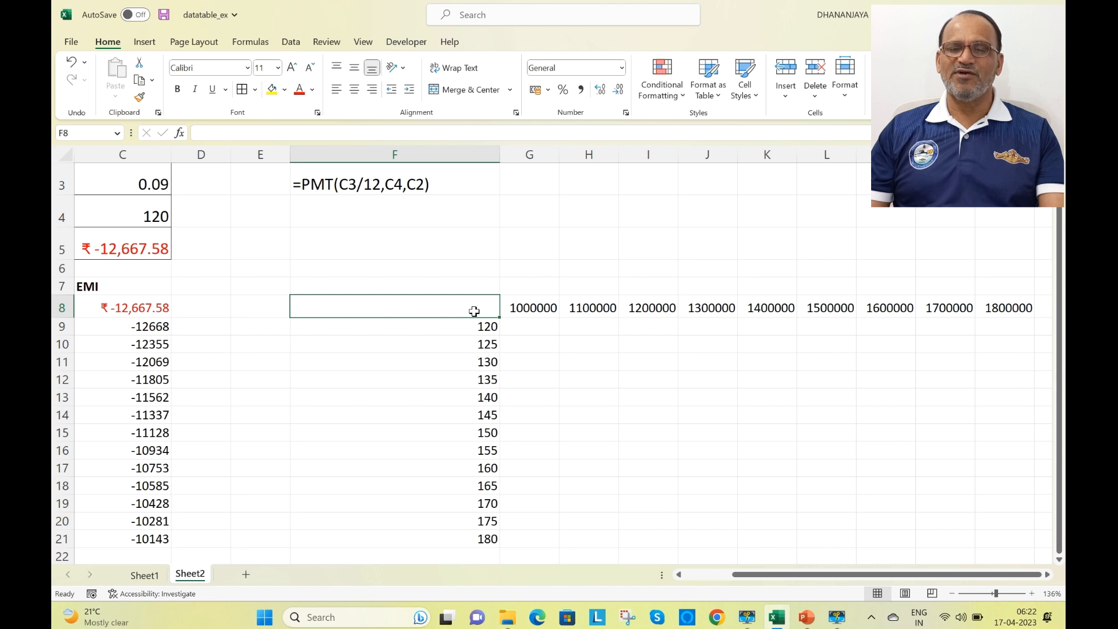
pyautogui.write('=')
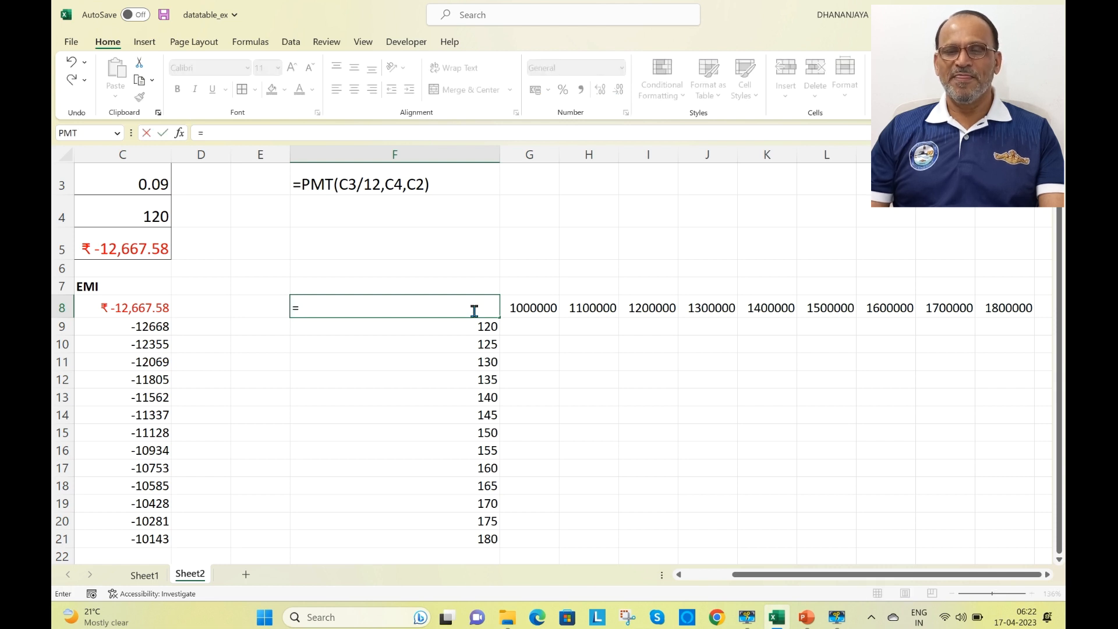
pyautogui.click(135, 238)
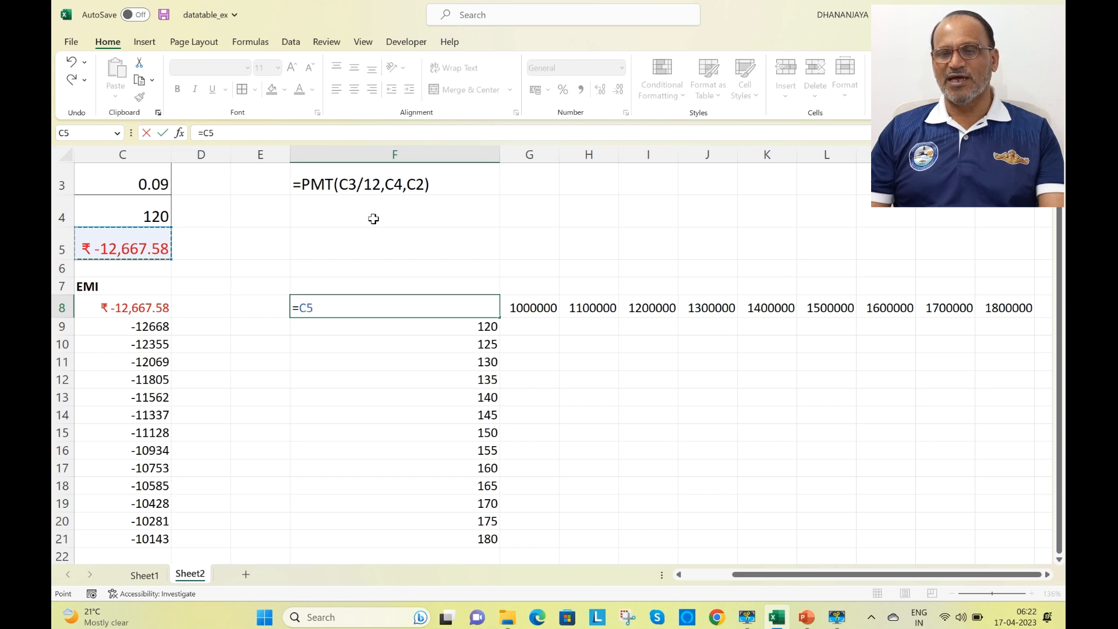
pyautogui.press('Return')
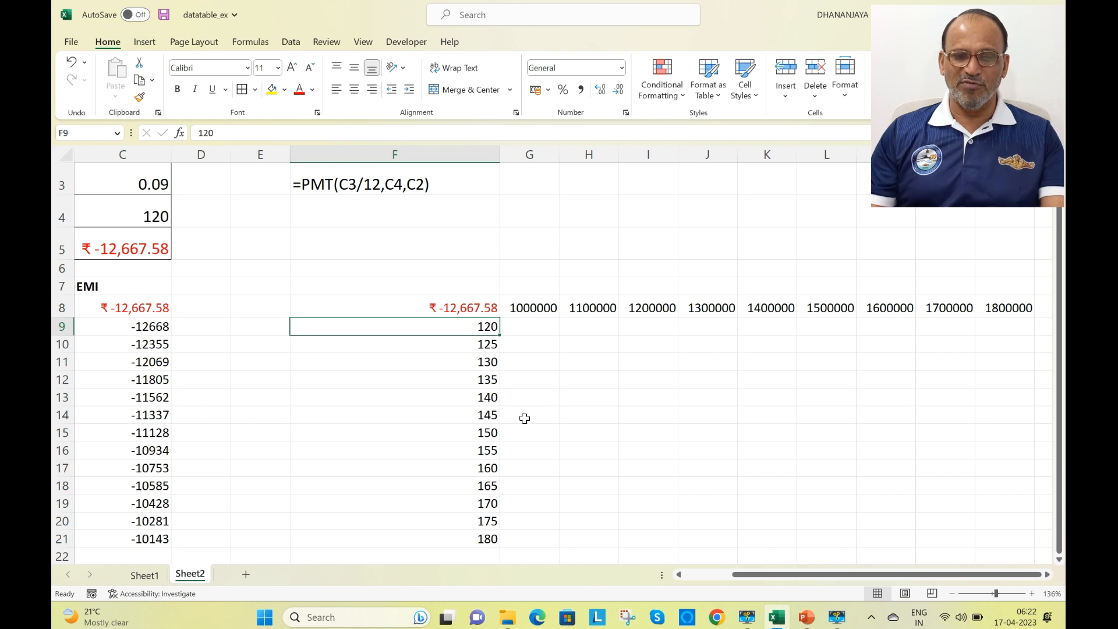
pyautogui.click(518, 331)
pyautogui.moveTo(749, 376); pyautogui.dragTo(999, 542)
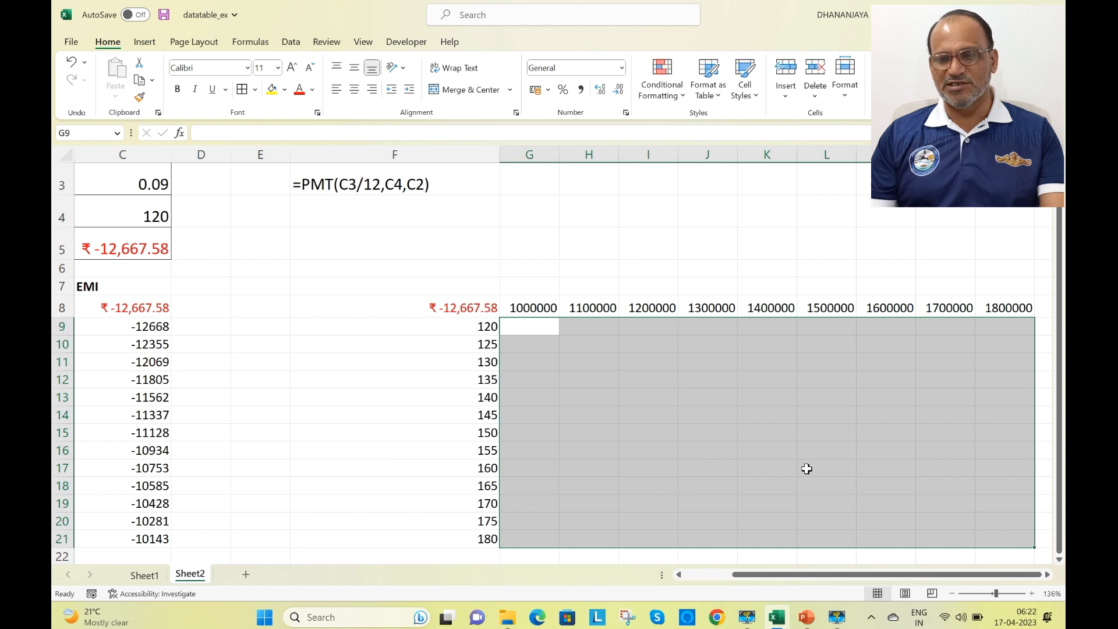
pyautogui.moveTo(1061, 237); pyautogui.dragTo(1061, 232)
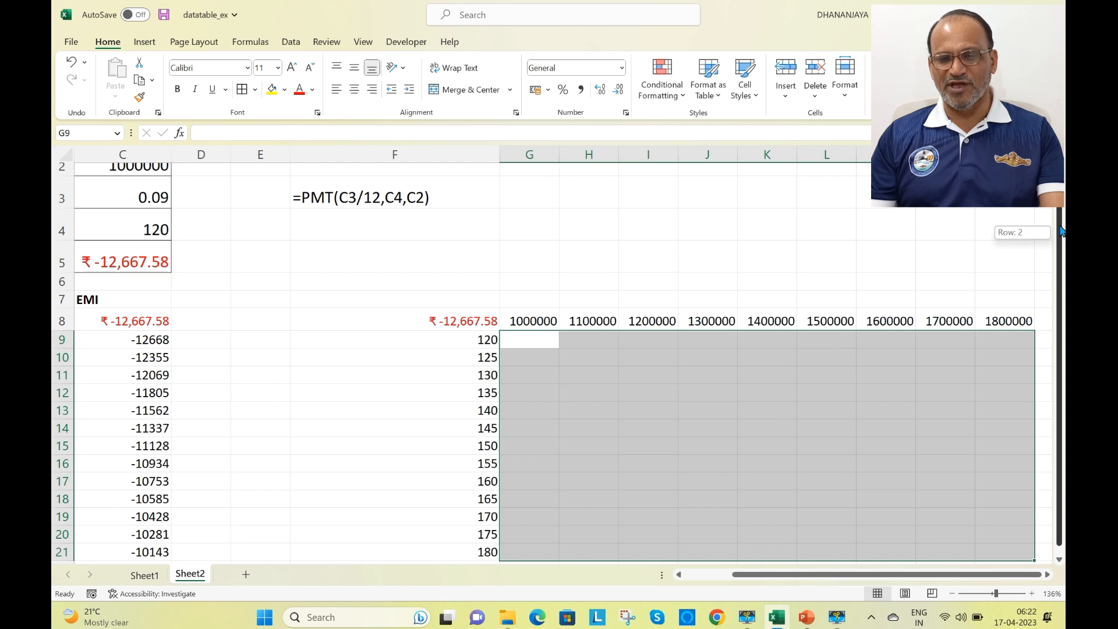
pyautogui.moveTo(1060, 231); pyautogui.dragTo(1060, 233)
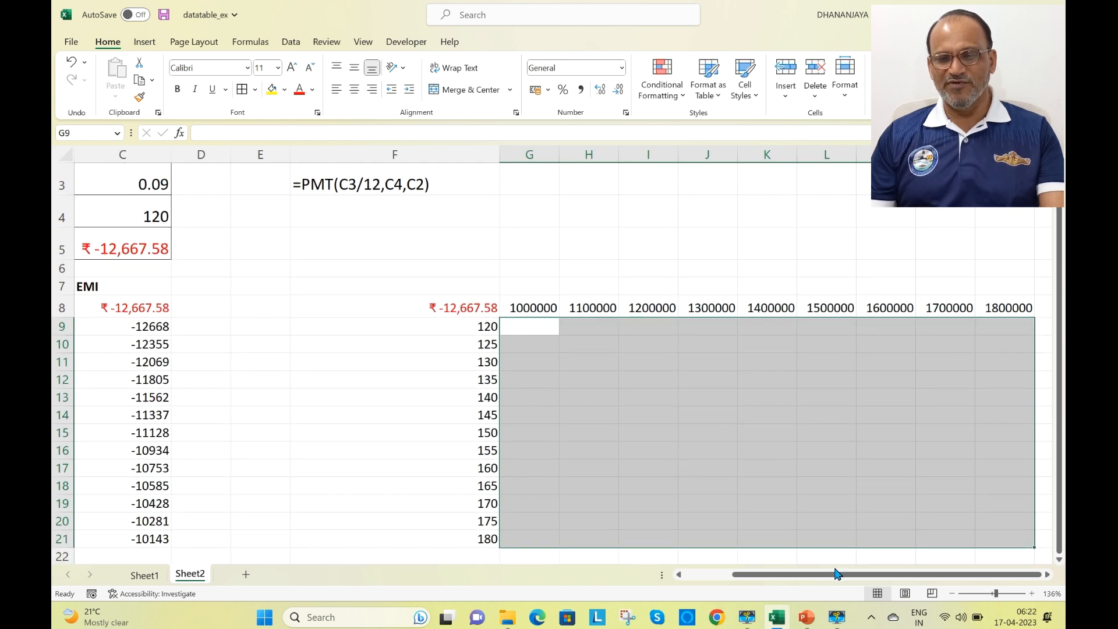
pyautogui.moveTo(836, 573); pyautogui.dragTo(786, 578)
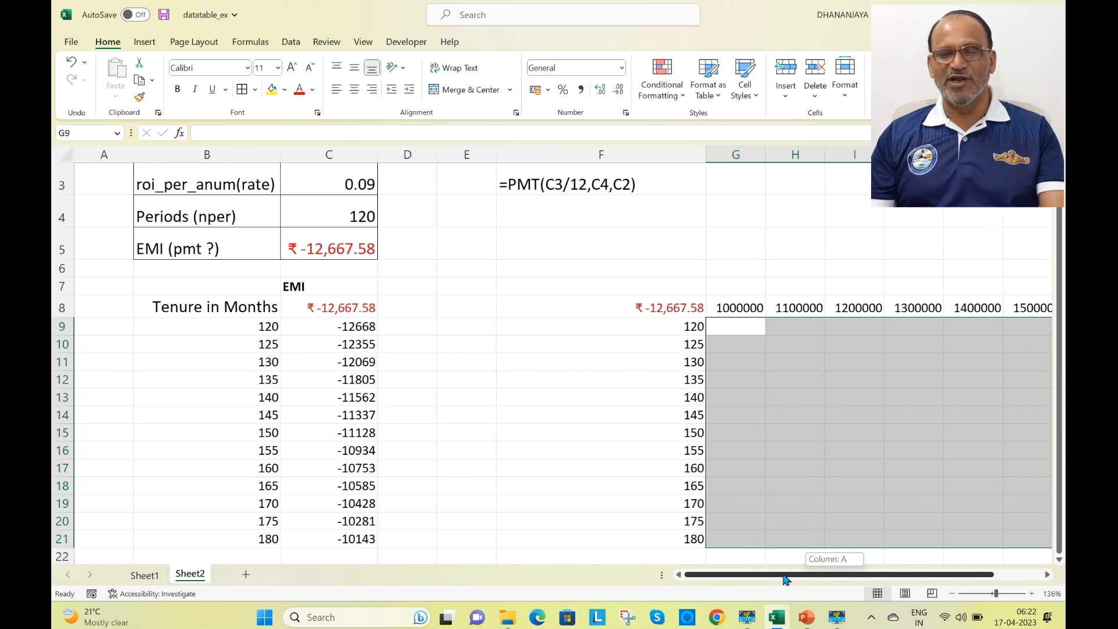
pyautogui.moveTo(791, 579); pyautogui.dragTo(839, 578)
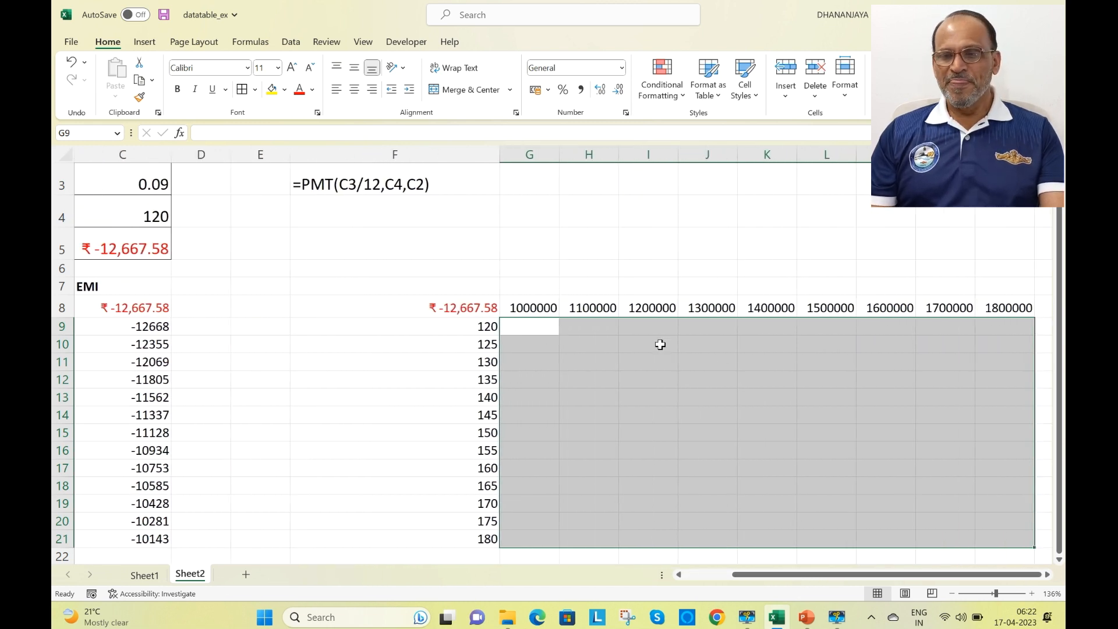
# Start a What-If Data Table on the range F8:O21, covering the formula, tenures and loan amounts
pyautogui.click(475, 304)
pyautogui.moveTo(476, 305); pyautogui.dragTo(990, 538)
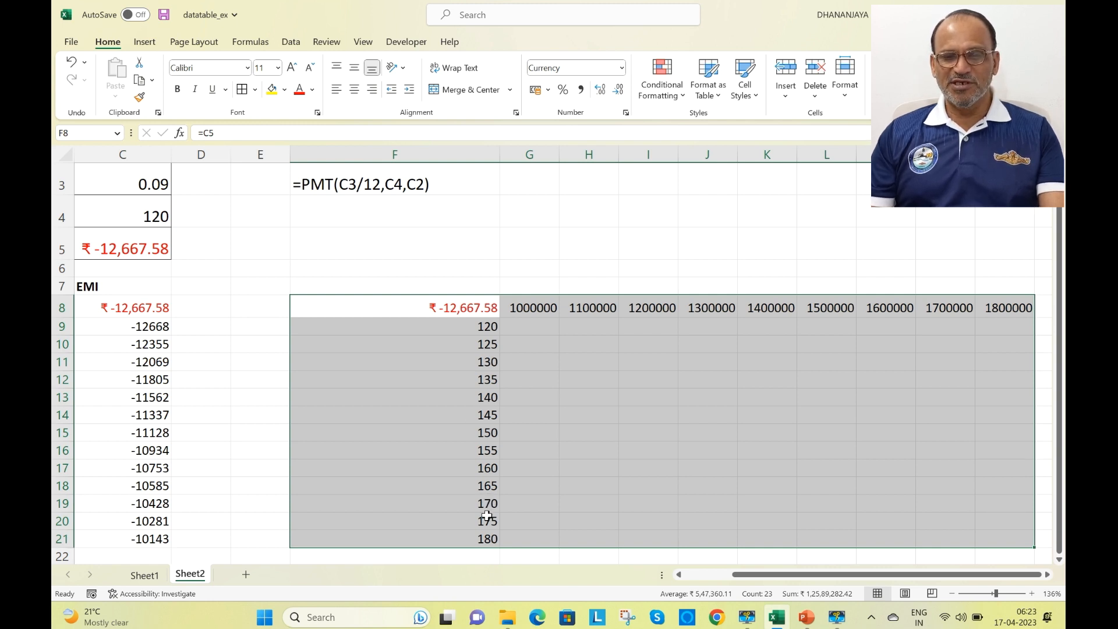
pyautogui.click(291, 42)
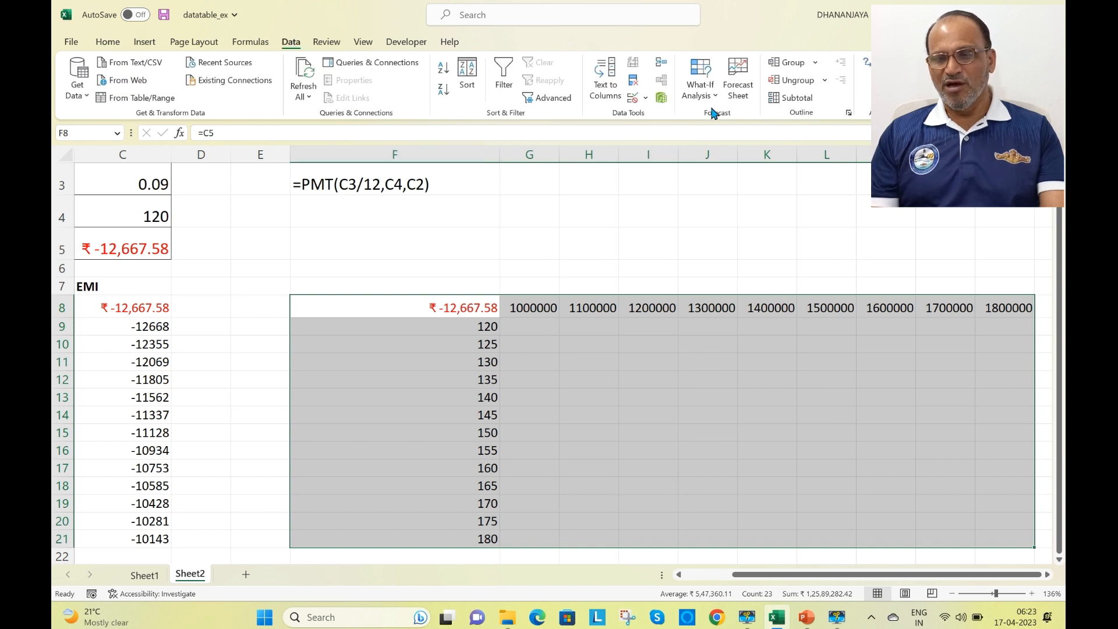
pyautogui.click(715, 95)
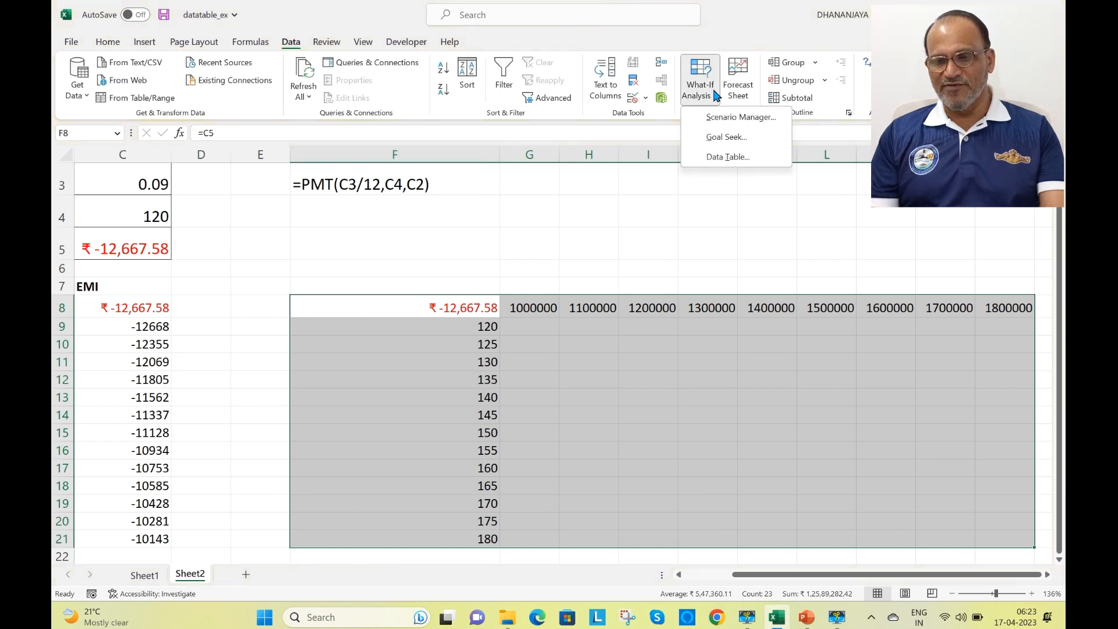
pyautogui.click(717, 157)
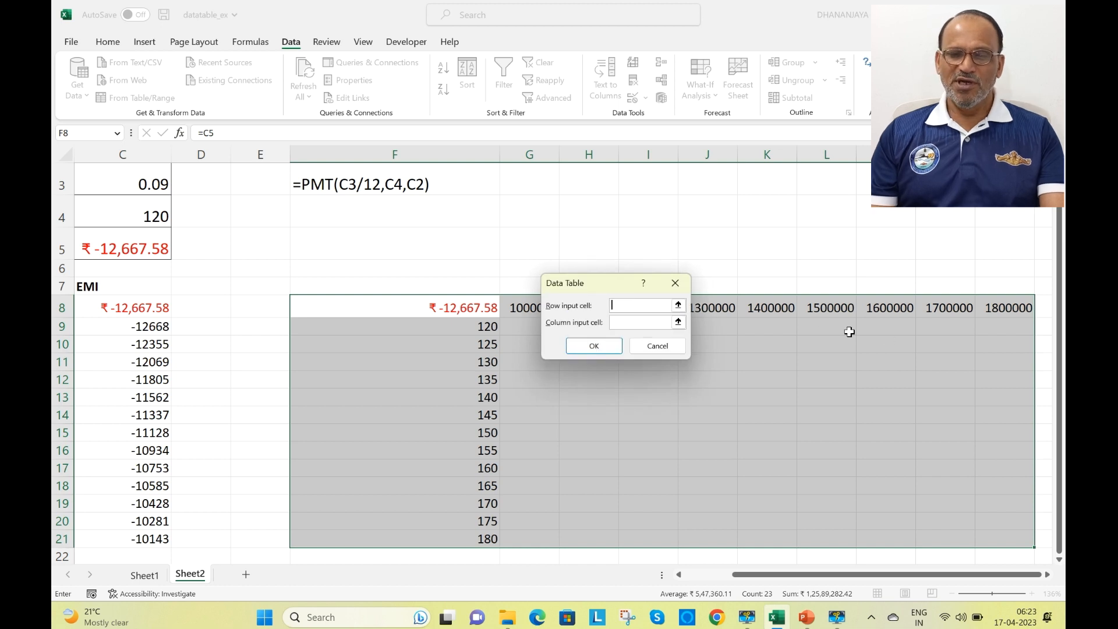
pyautogui.moveTo(611, 287); pyautogui.dragTo(578, 185)
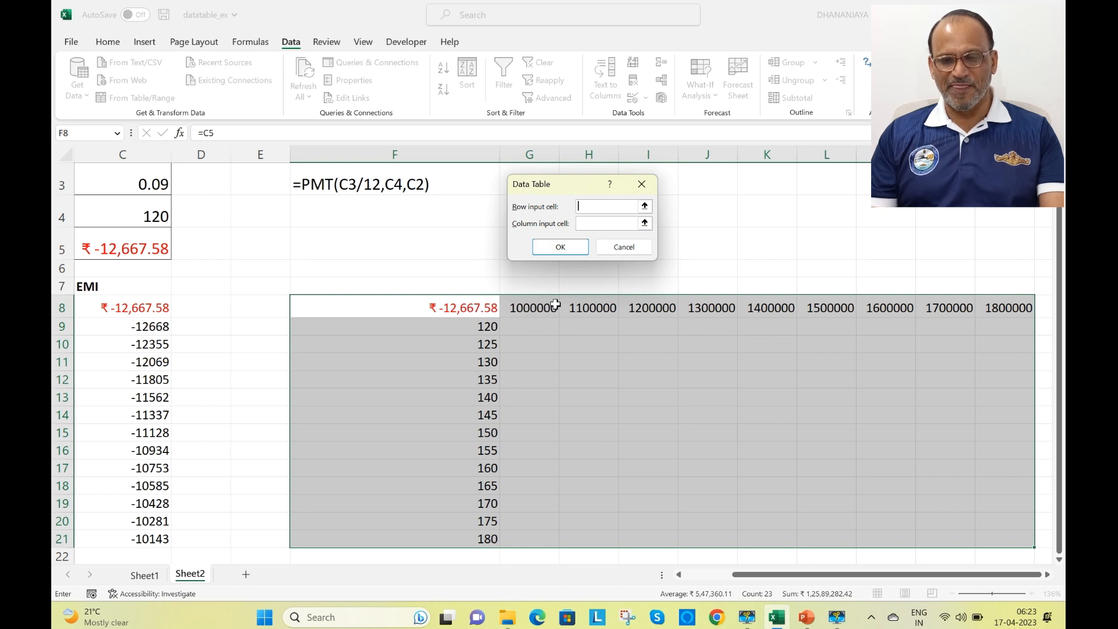
# Create the two-variable table using loan amount C2 as row input cell and periods C4 as column input cell
pyautogui.moveTo(1060, 226); pyautogui.dragTo(1060, 211)
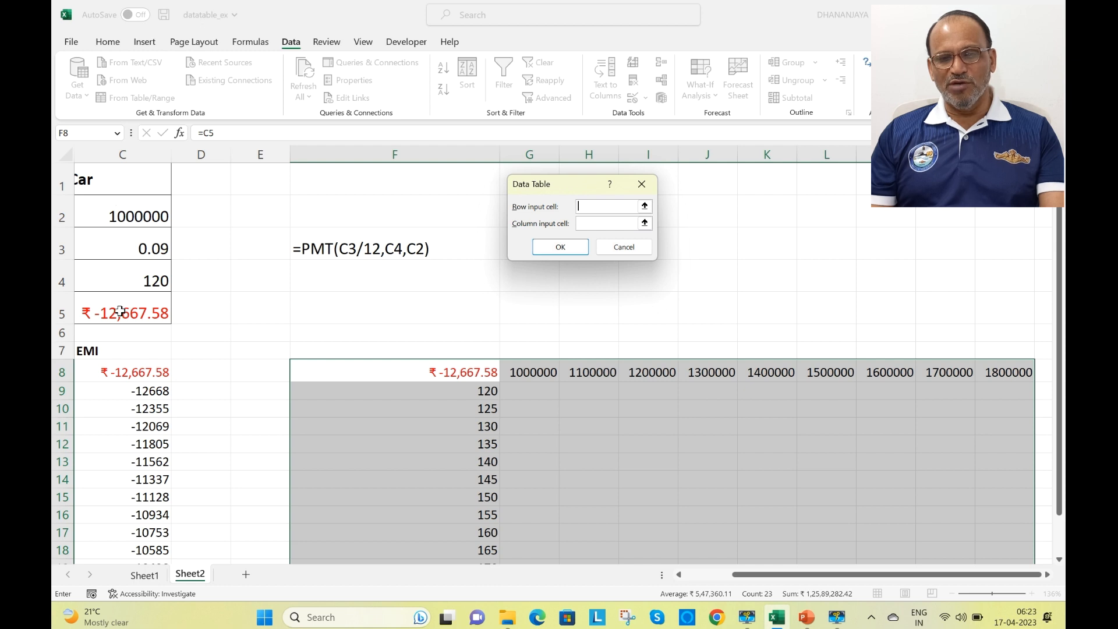
pyautogui.click(121, 217)
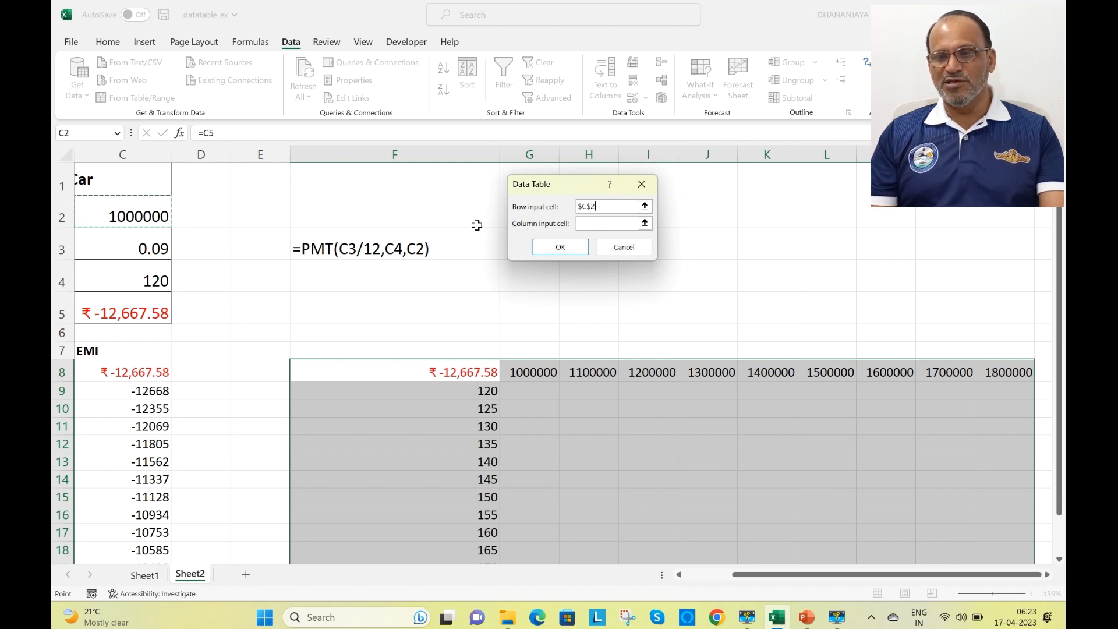
pyautogui.click(591, 223)
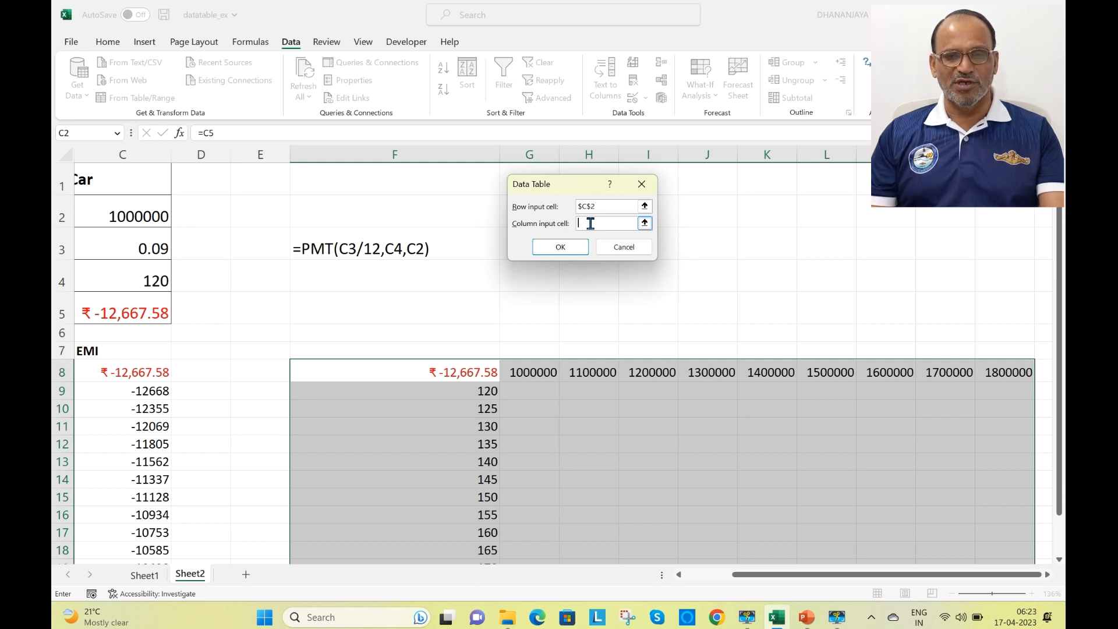
pyautogui.click(148, 280)
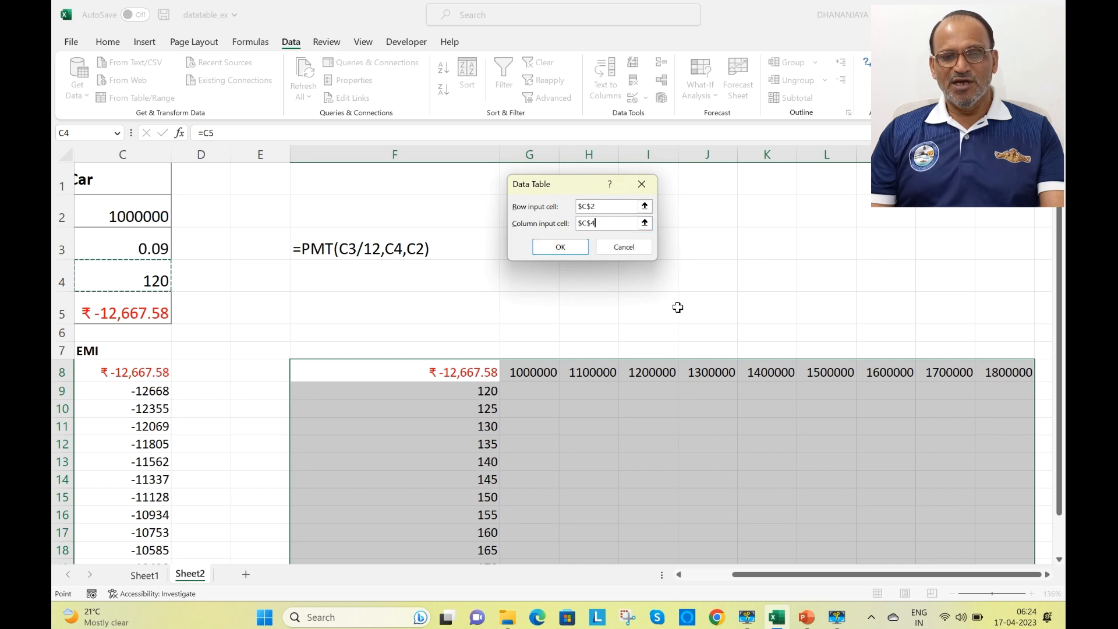
pyautogui.click(1061, 249)
pyautogui.moveTo(1061, 249); pyautogui.dragTo(1063, 313)
pyautogui.click(560, 247)
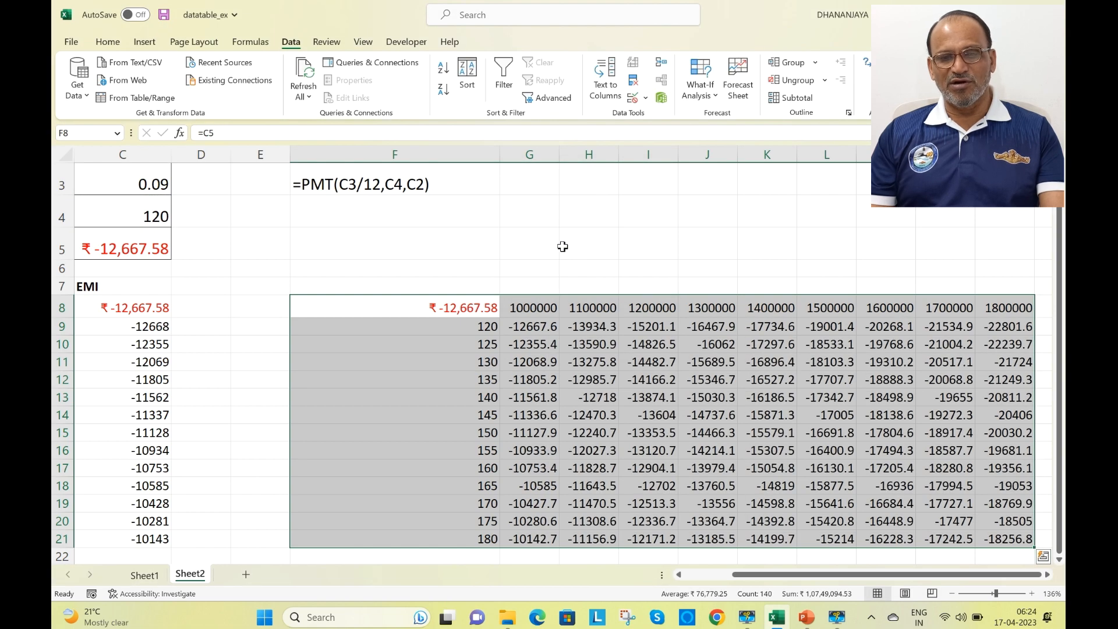
# Examine the completed EMI table and the table formula behind the result for 150 months and a 1400000 loan
pyautogui.click(672, 255)
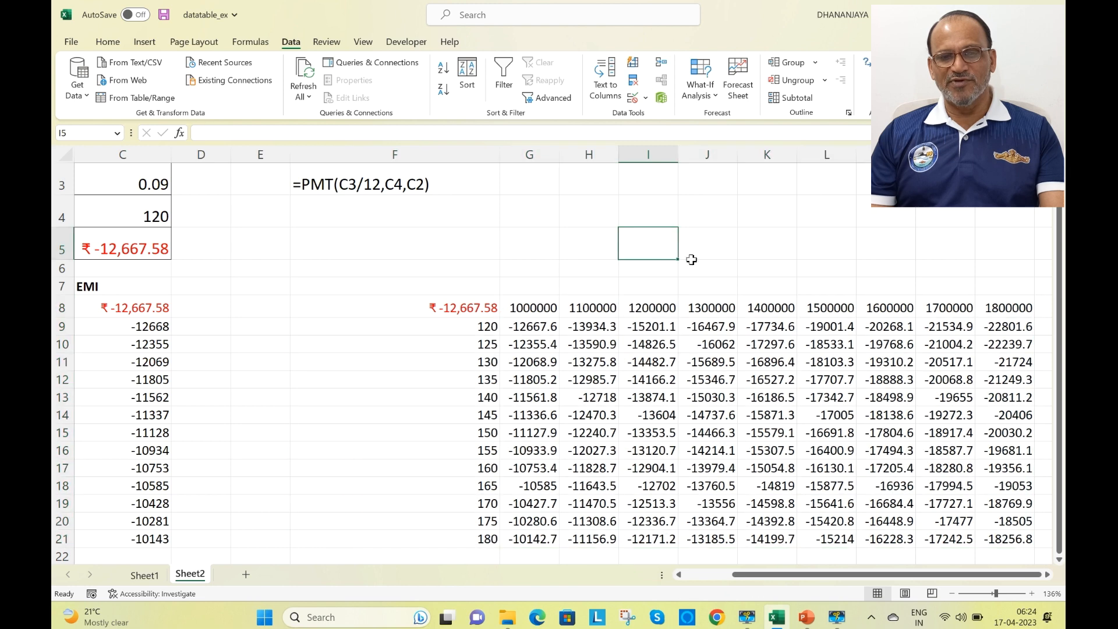
pyautogui.moveTo(1059, 265); pyautogui.dragTo(1063, 329)
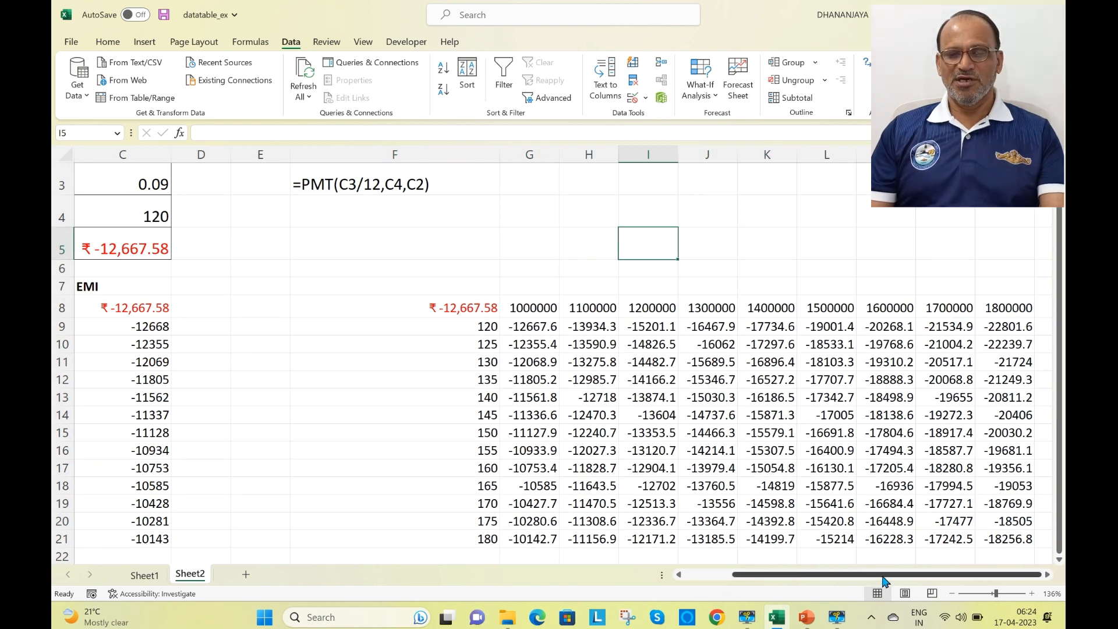
pyautogui.click(1006, 593)
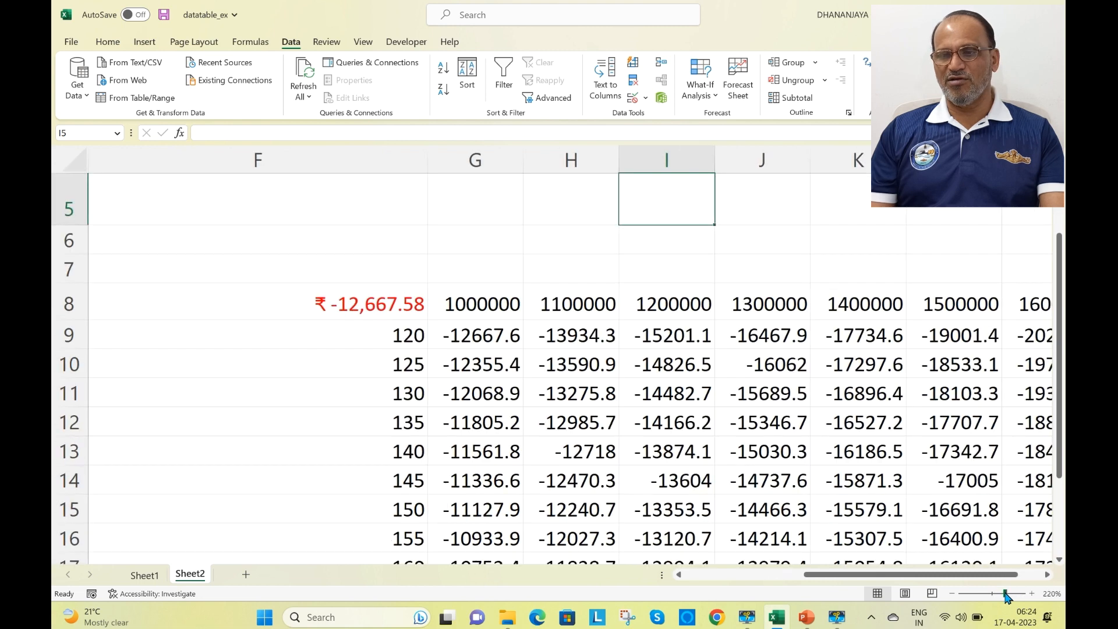
pyautogui.moveTo(960, 574); pyautogui.dragTo(1049, 569)
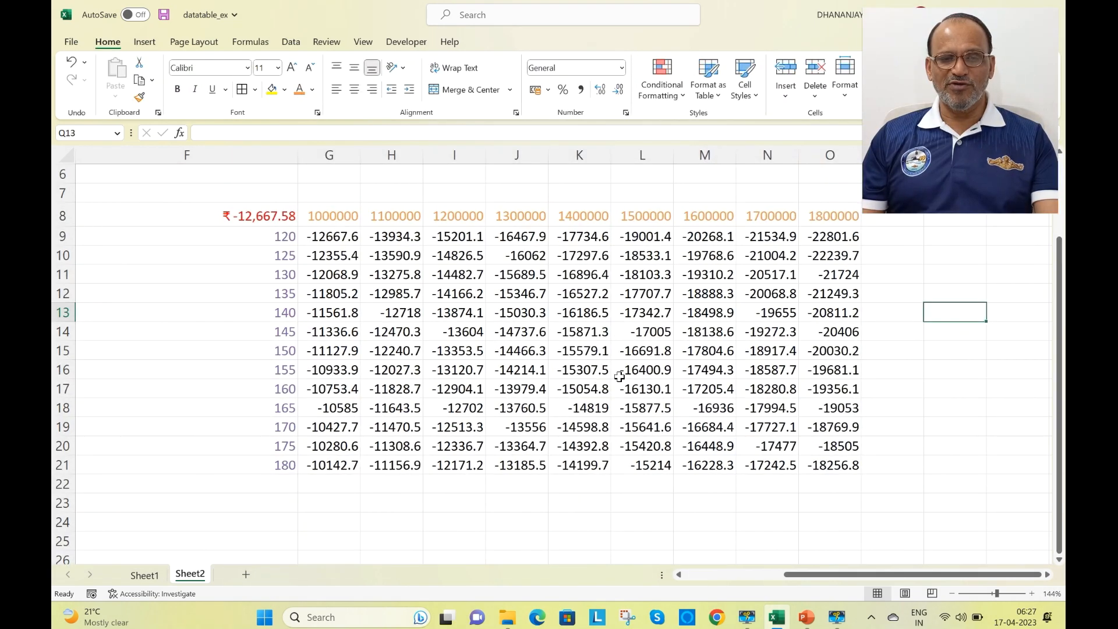
pyautogui.click(590, 351)
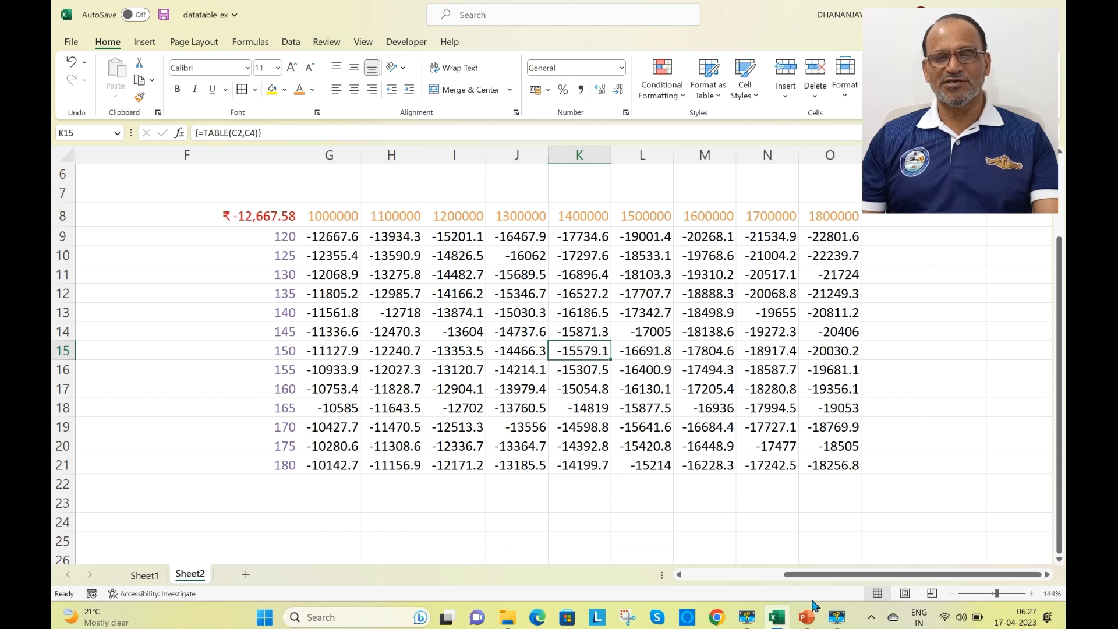
pyautogui.moveTo(834, 618)
pyautogui.click(836, 565)
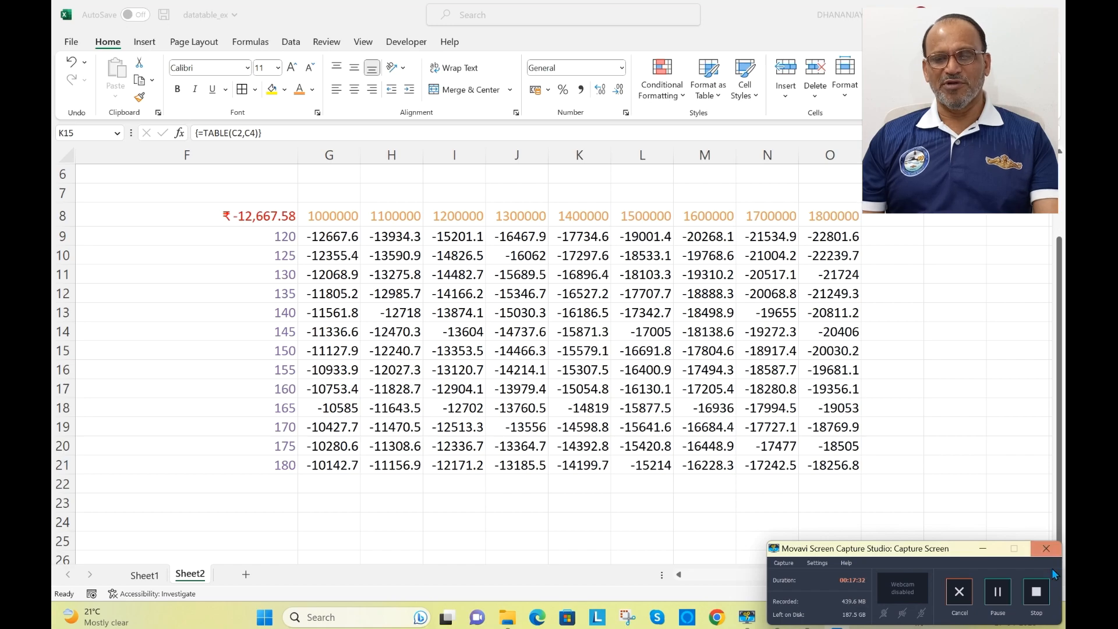